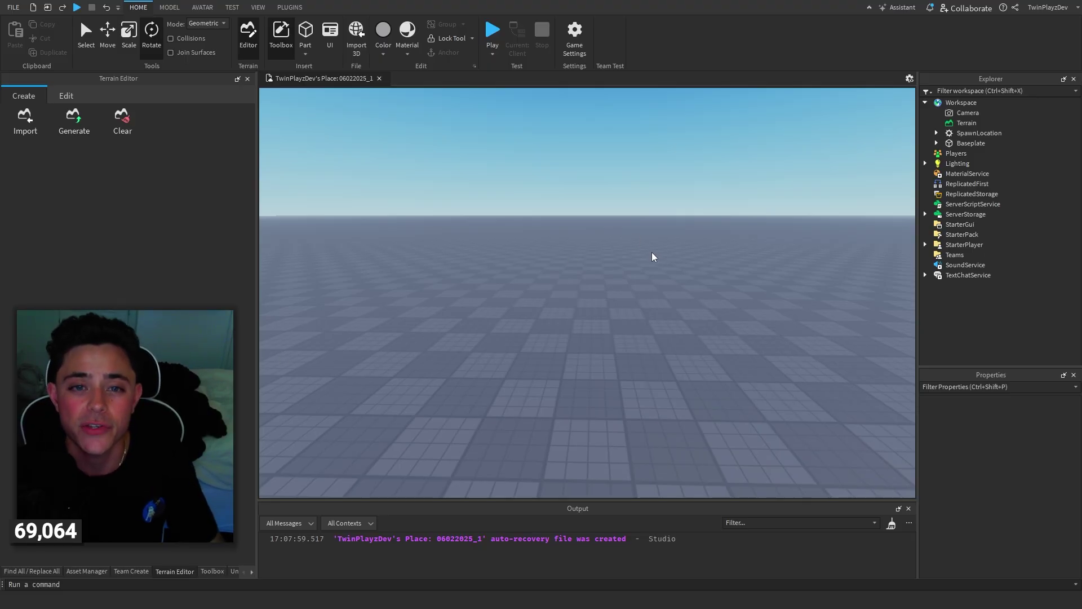
- Look through the docked Asset Manager, Terrain Editor and Toolbox, leaving the Toolbox models on display
right_drag(656, 257, 666, 262)
key(s)
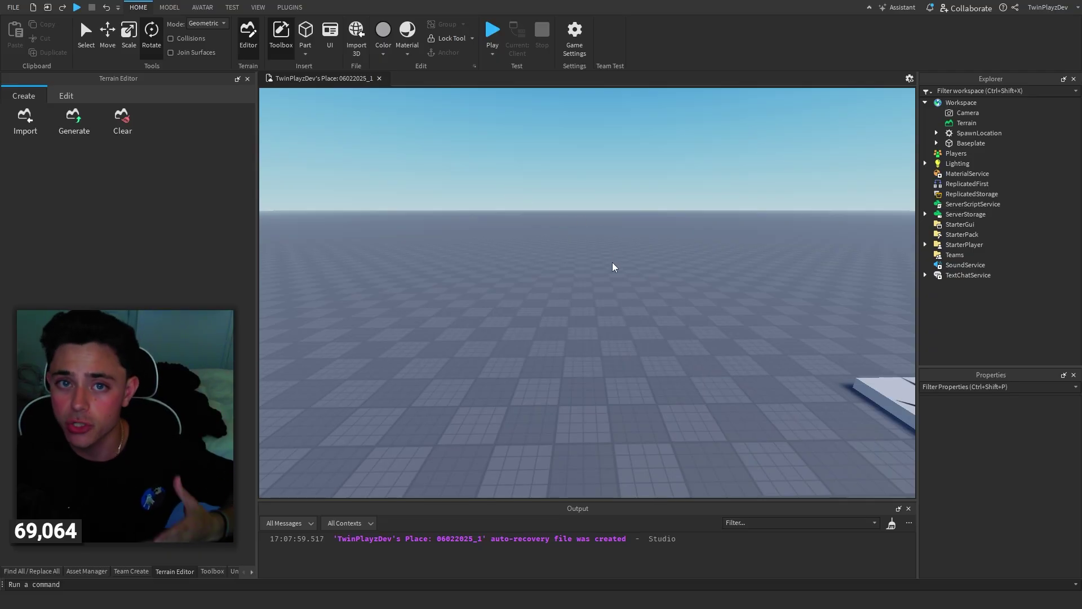
click(212, 571)
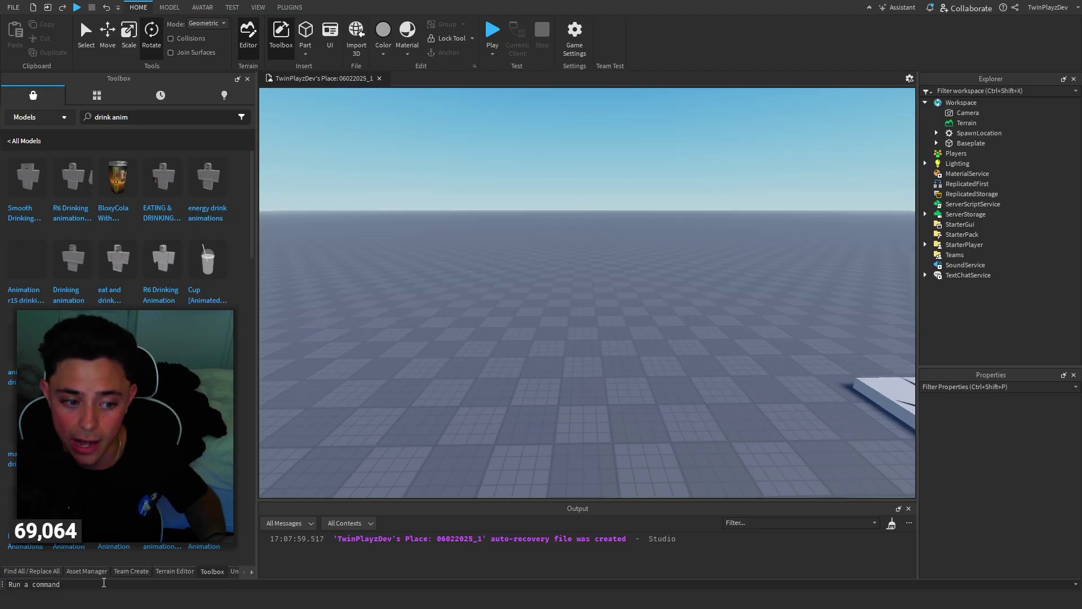
click(87, 571)
key(ctrl+shift+f)
click(174, 571)
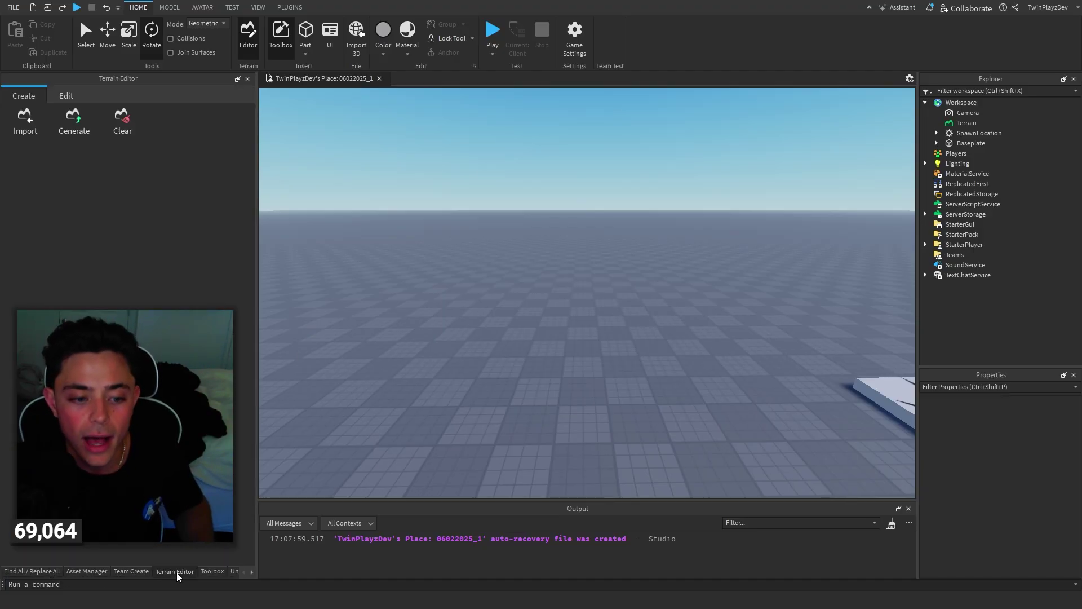
click(212, 571)
scroll(605, 287, down, 8)
- Display the options that show or hide windows such as Explorer and Properties
right_drag(607, 283, 853, 194)
key(d)
key(a)
key(s)
key(w)
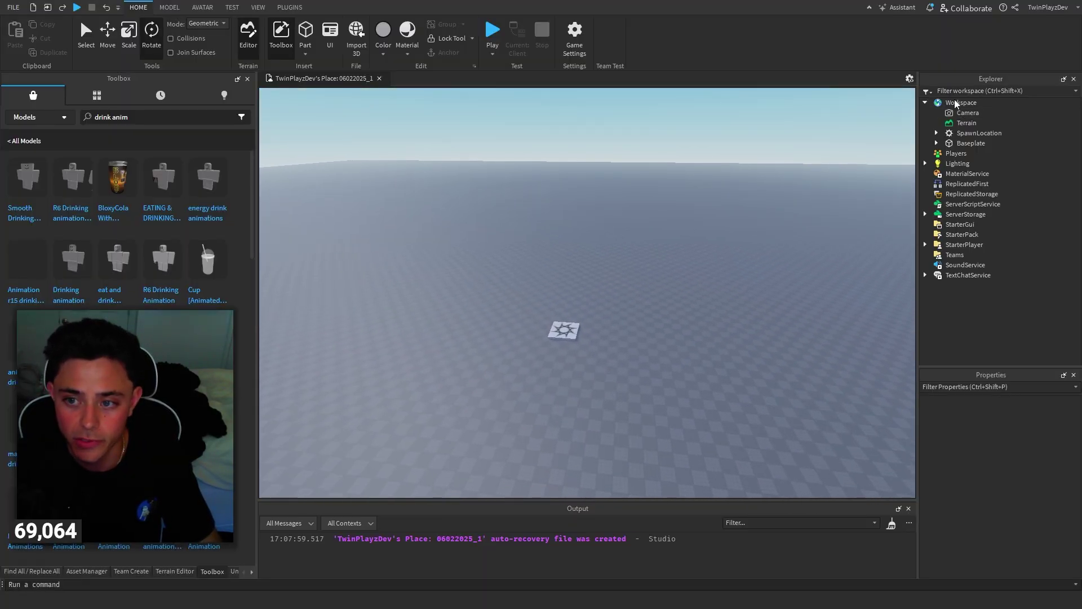
click(257, 7)
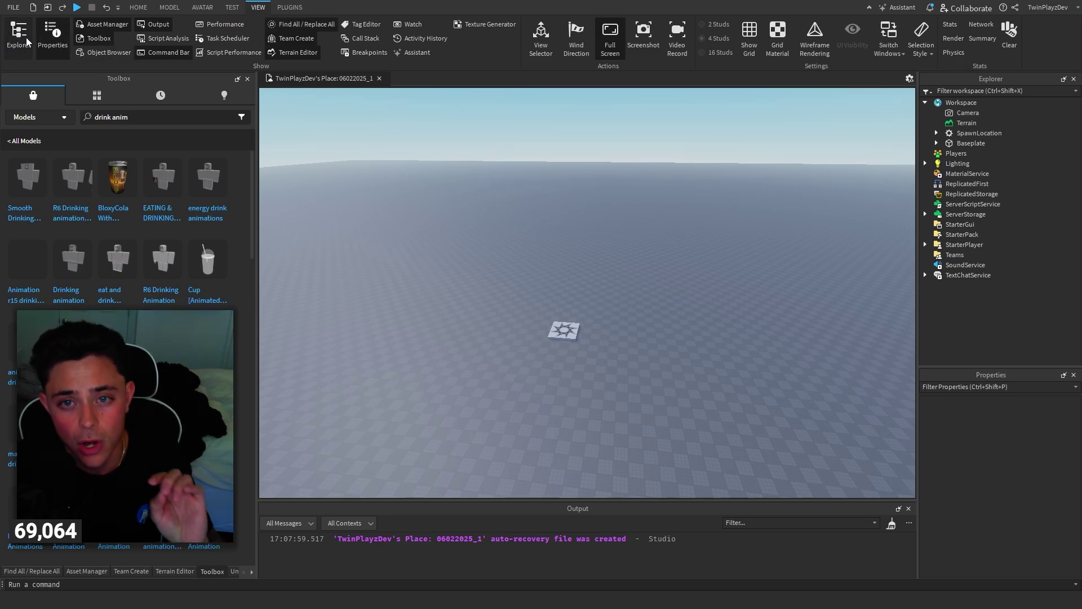
right_drag(678, 216, 387, 150)
key(w)
key(d)
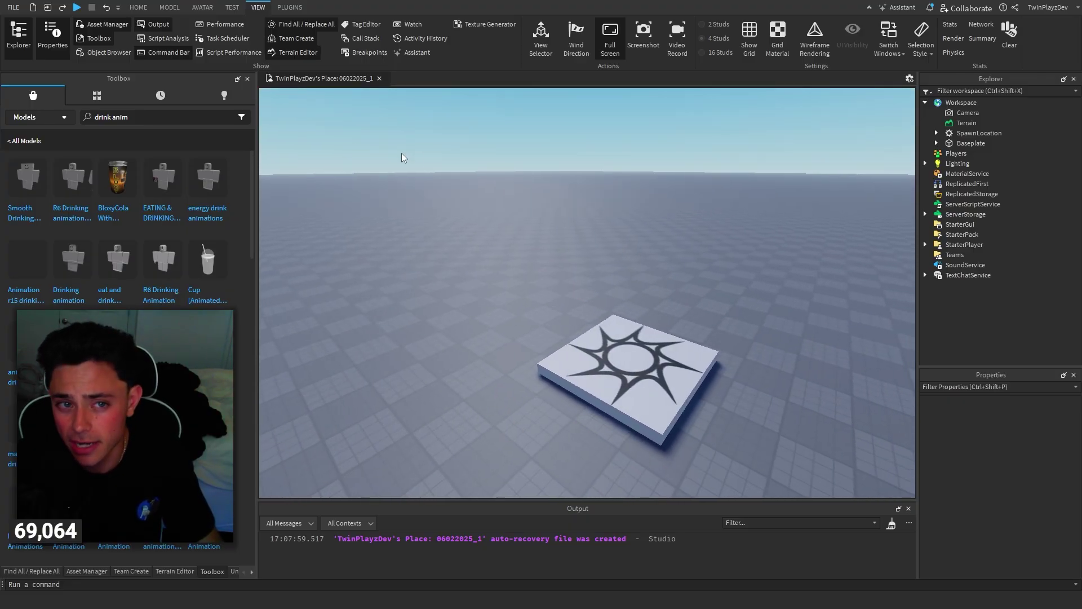
right_drag(616, 178, 841, 255)
key(w)
key(d)
key(a)
key(s)
key(s)
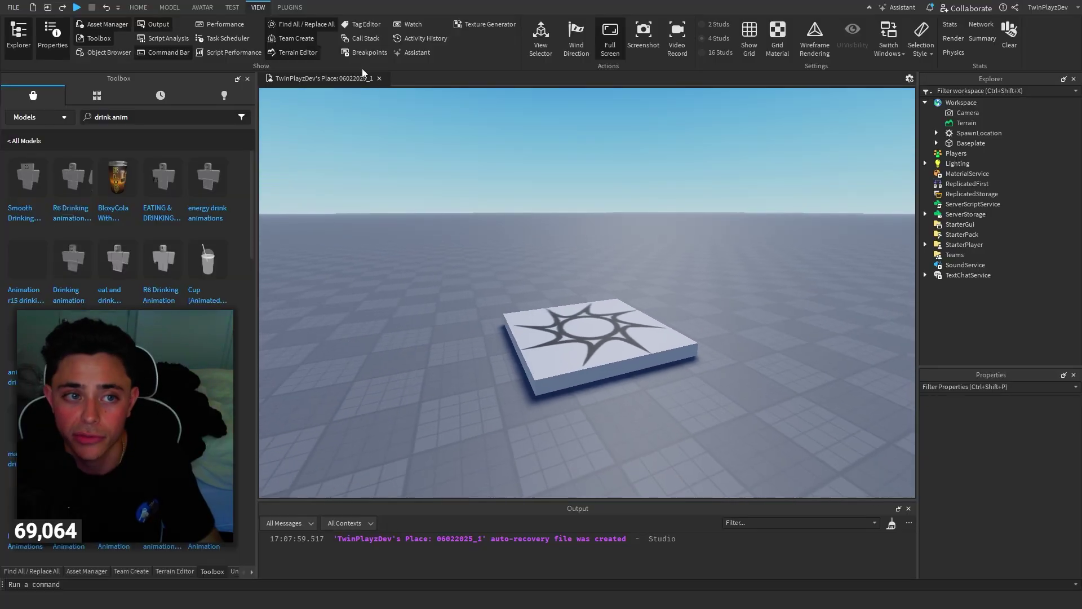
- Look through the home, model, avatar, test, view and plugin tool sets, finishing on the modeling tools
click(148, 6)
click(169, 6)
click(258, 6)
click(288, 7)
click(202, 6)
click(288, 6)
click(257, 7)
click(232, 5)
click(203, 7)
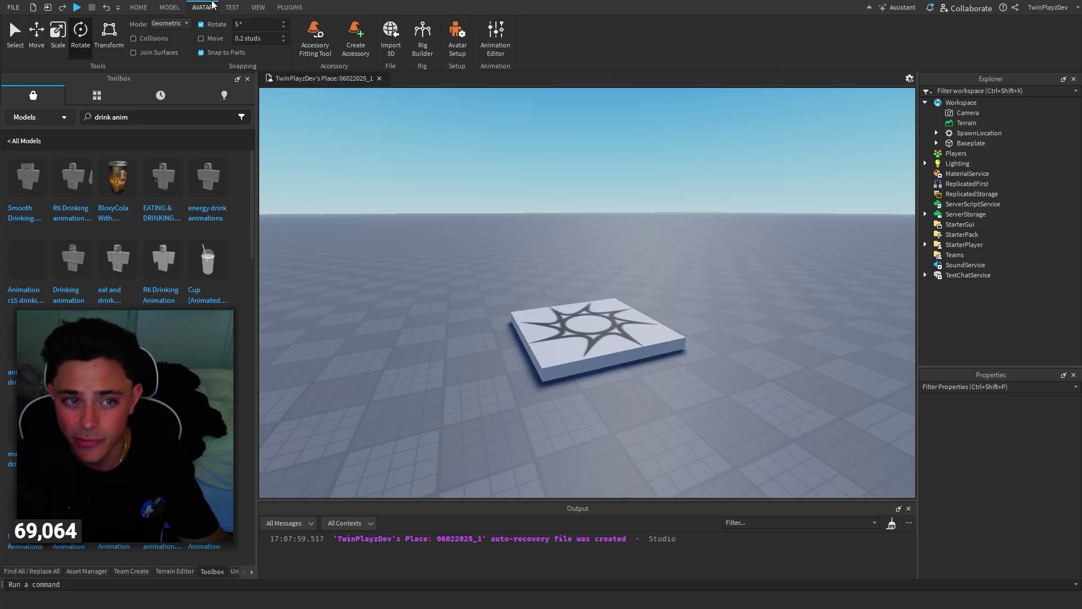
click(170, 7)
click(140, 7)
click(175, 6)
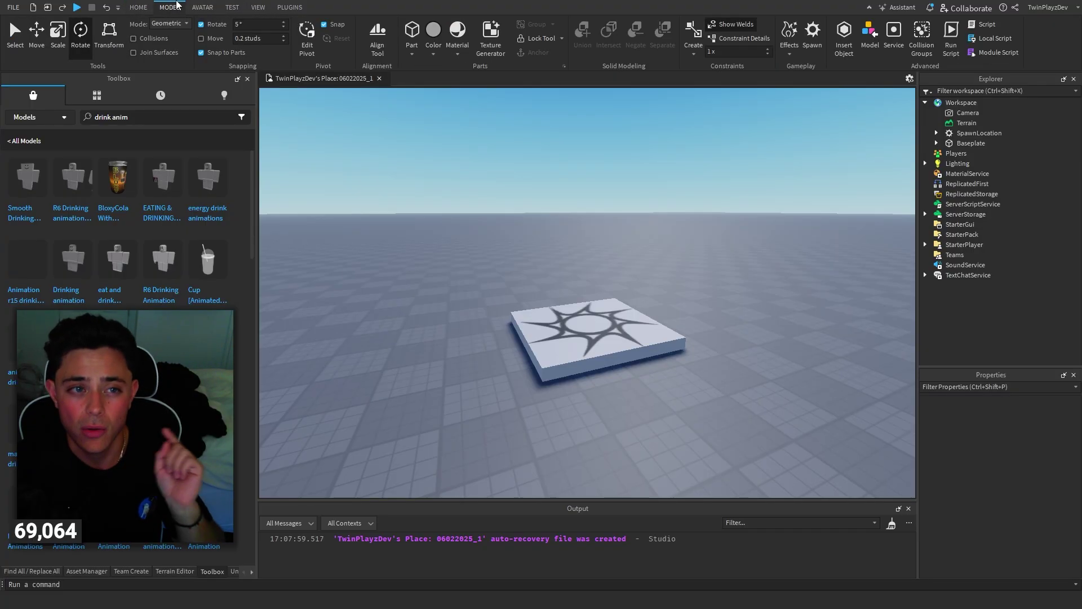
click(145, 6)
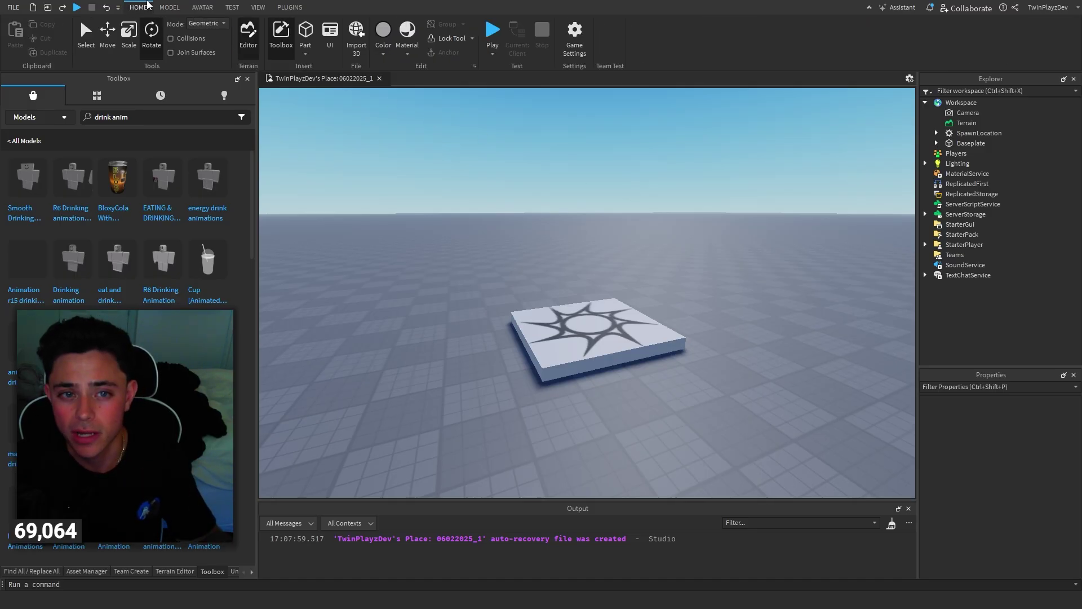
click(172, 6)
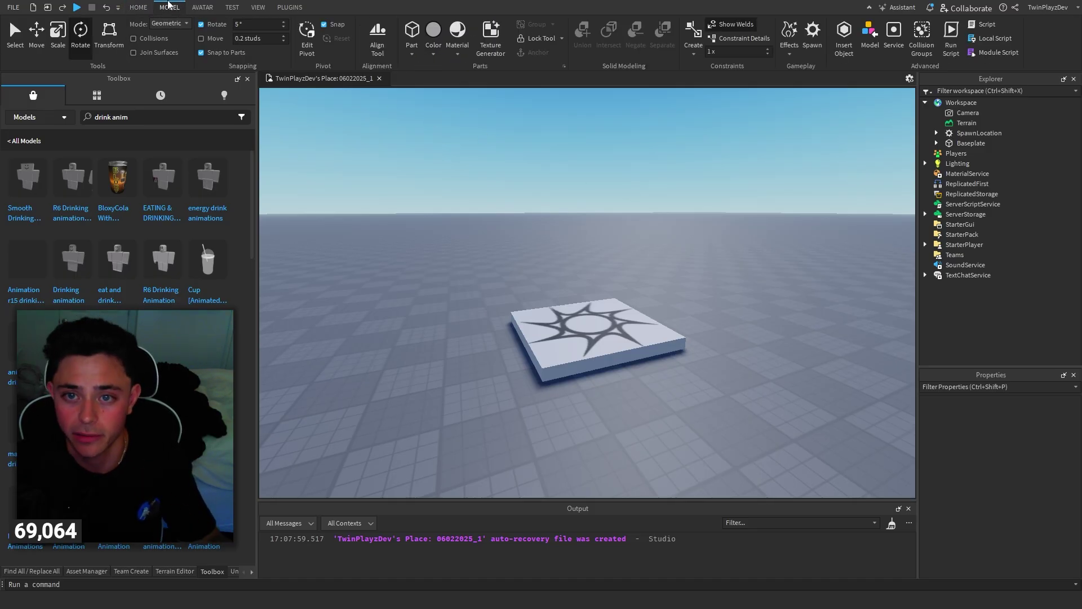
- Insert a new block part on the baseplate near the spawn location
scroll(682, 261, up, 6)
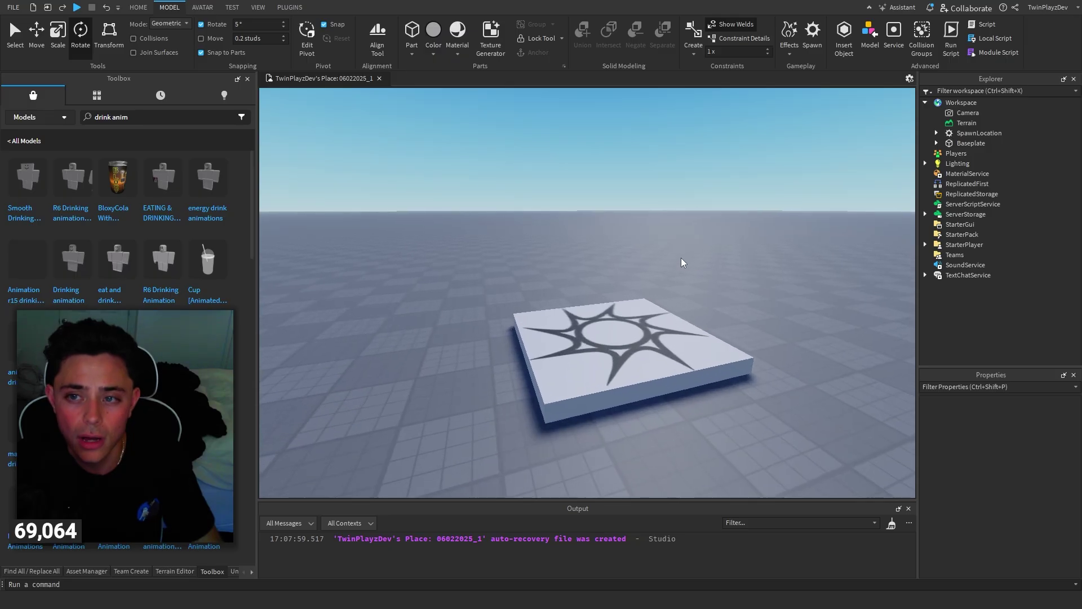
key(s)
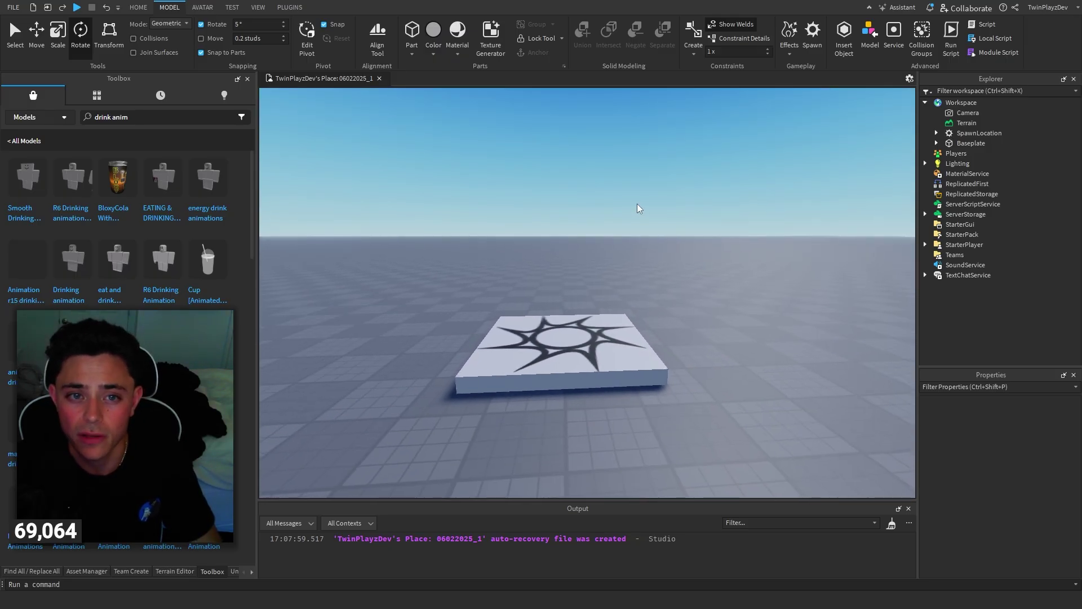
right_drag(637, 205, 638, 204)
key(w)
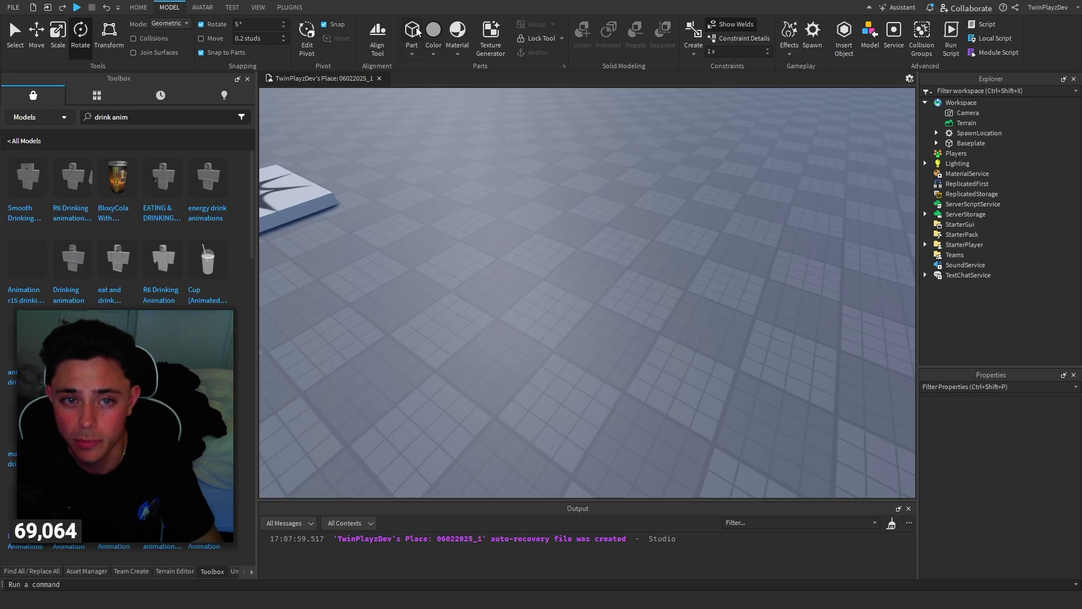
click(412, 31)
key(w)
key(d)
right_drag(699, 175, 698, 174)
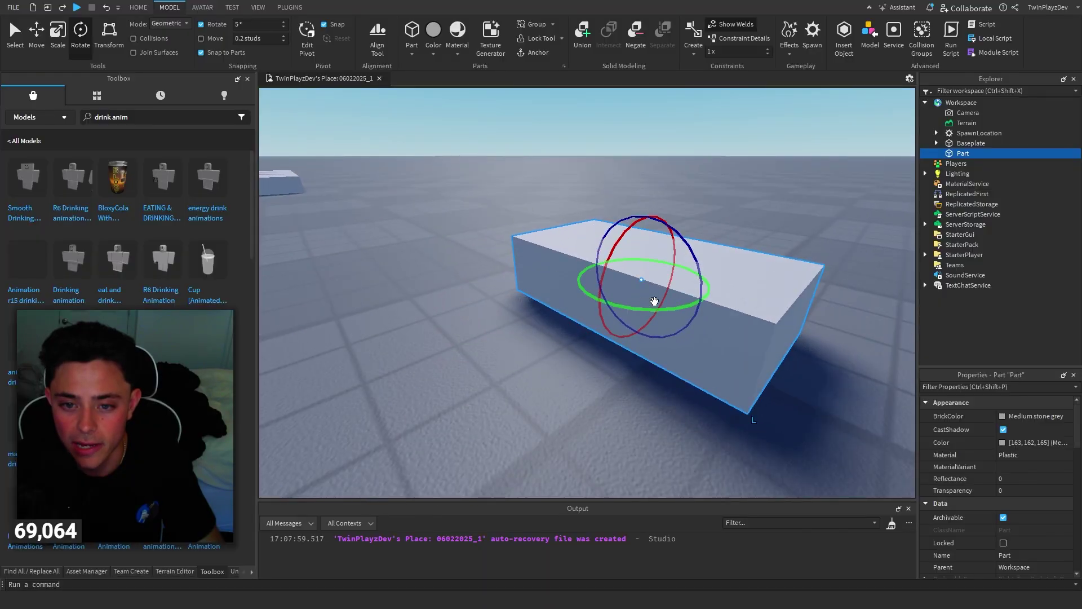
key(a)
right_drag(647, 302, 647, 302)
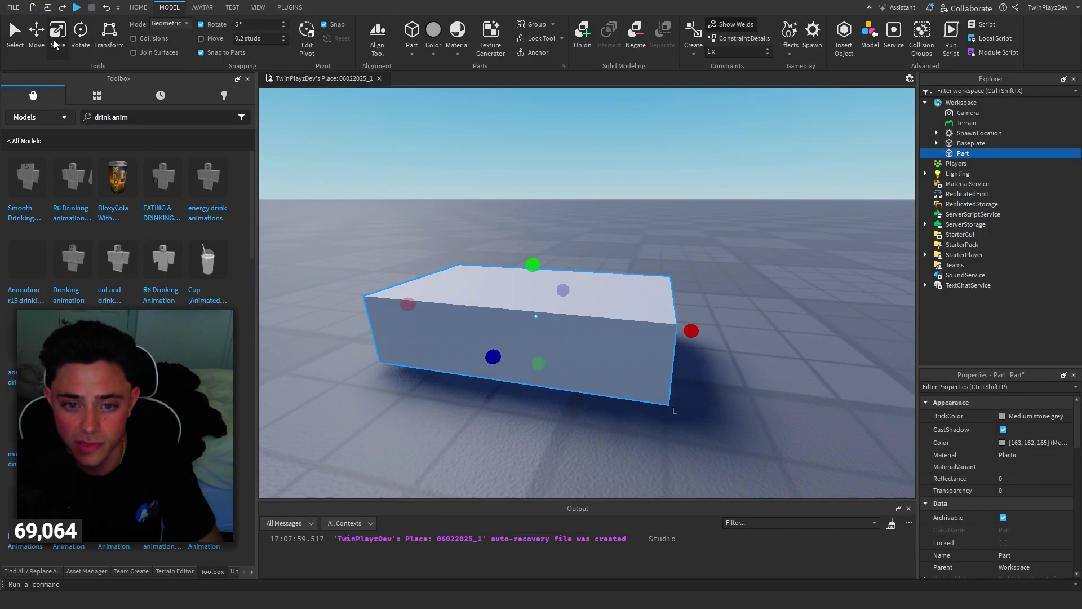
- Move the block part over the baseplate with the Move tool, rotating and tilting it repeatedly in 90-degree turns
click(551, 241)
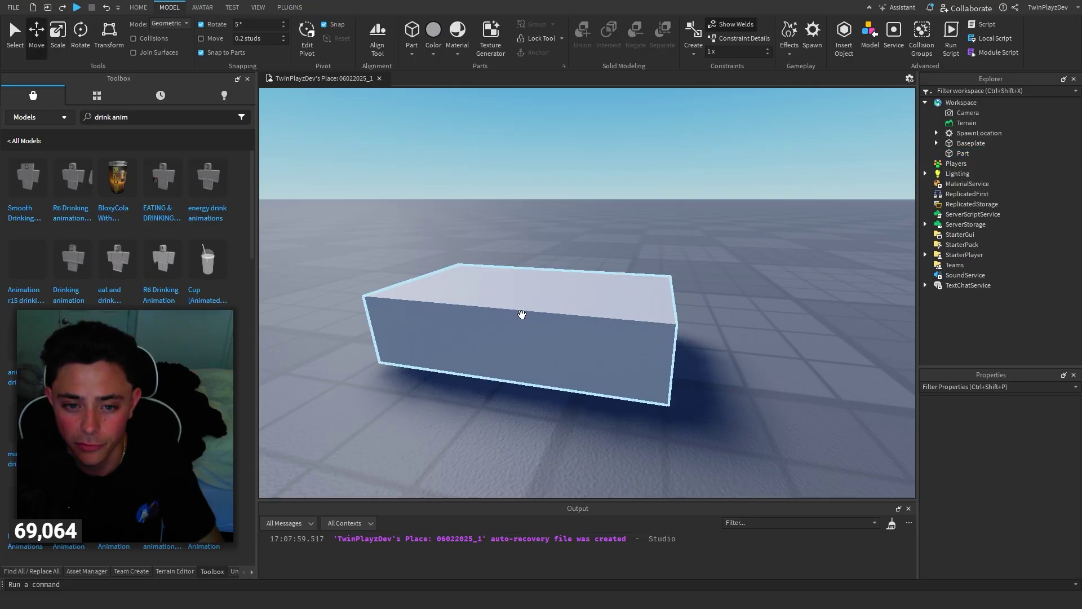
mouse_move(522, 315)
mouse_down()
mouse_move(573, 345)
mouse_move(496, 380)
mouse_move(644, 358)
mouse_move(547, 317)
mouse_move(542, 336)
mouse_move(625, 306)
mouse_move(704, 360)
mouse_move(586, 338)
mouse_move(624, 299)
mouse_move(548, 336)
mouse_move(565, 313)
mouse_move(548, 302)
mouse_move(505, 314)
mouse_move(534, 290)
mouse_move(522, 303)
mouse_move(522, 272)
mouse_move(522, 302)
mouse_move(536, 313)
mouse_move(542, 300)
mouse_move(517, 321)
mouse_up()
key(r)
key(t)
key(r)
key(t)
key(r)
key(t)
key(r)
key(t)
key(r)
key(t)
key(r)
key(r)
key(t)
key(r)
key(t)
key(r)
key(t)
key(t)
key(t)
key(t)
key(t)
key(r)
- Set the block part's material to Wood and its BrickColor to Brown
right_drag(684, 262, 683, 262)
key(w)
key(a)
key(a)
key(w)
key(d)
drag(1009, 369, 1010, 311)
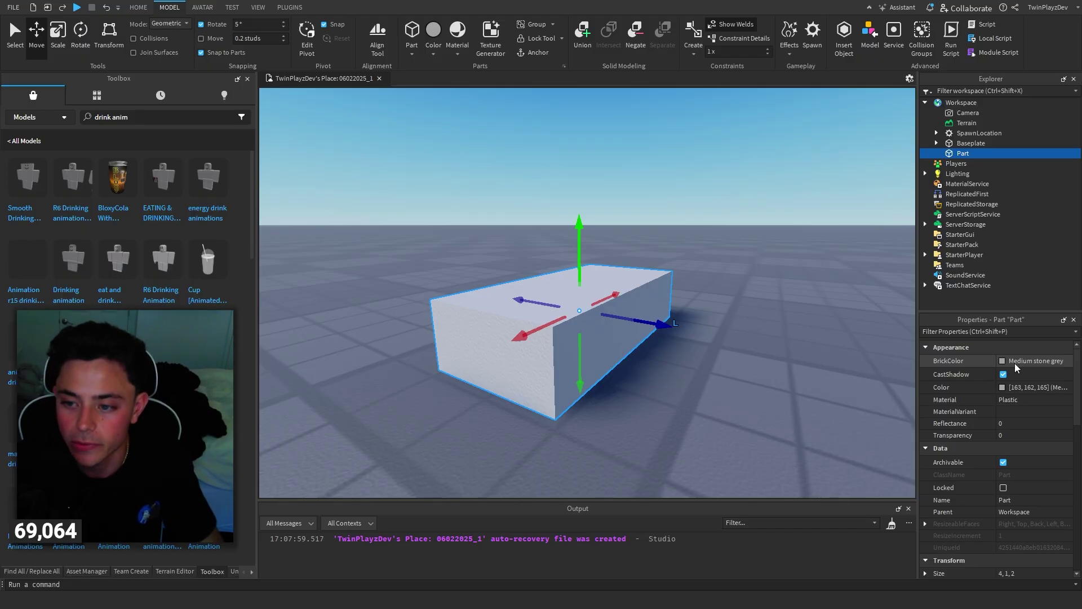
click(1015, 399)
scroll(1029, 421, up, 4)
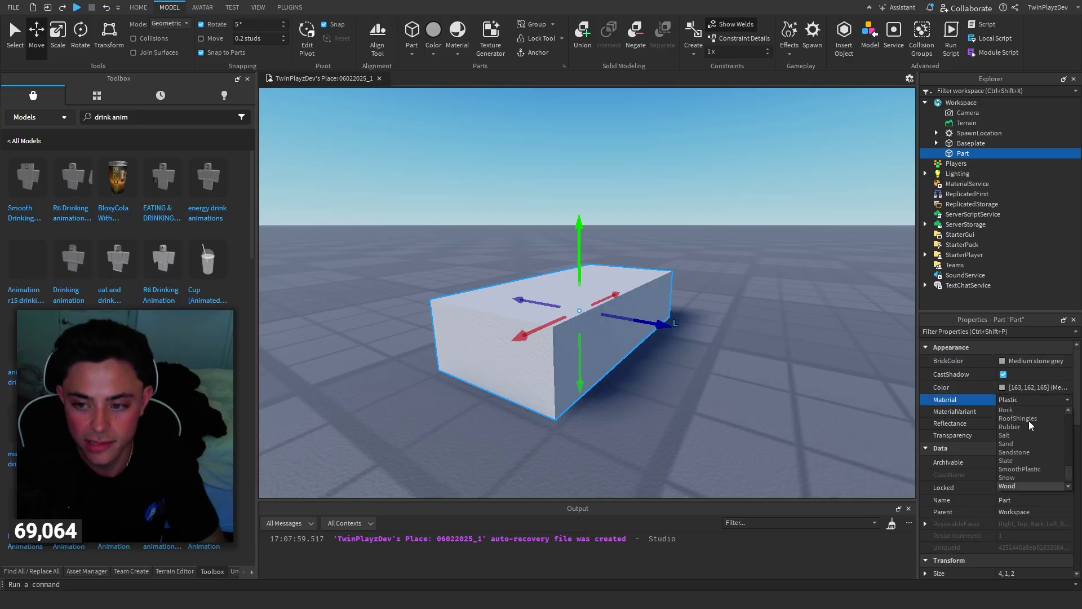
scroll(1016, 432, down, 2)
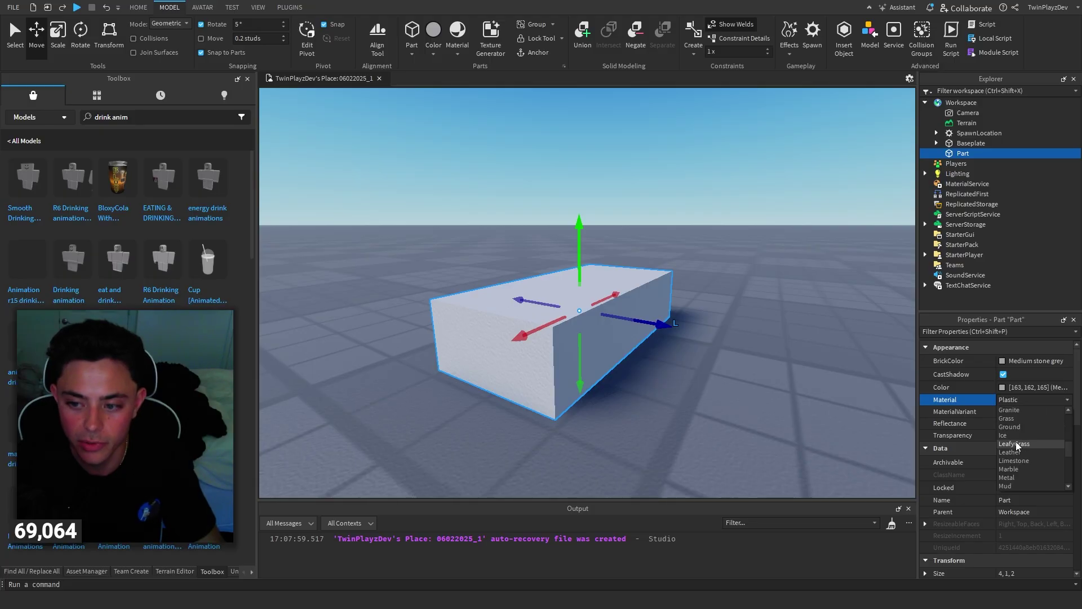
drag(1067, 427, 1066, 422)
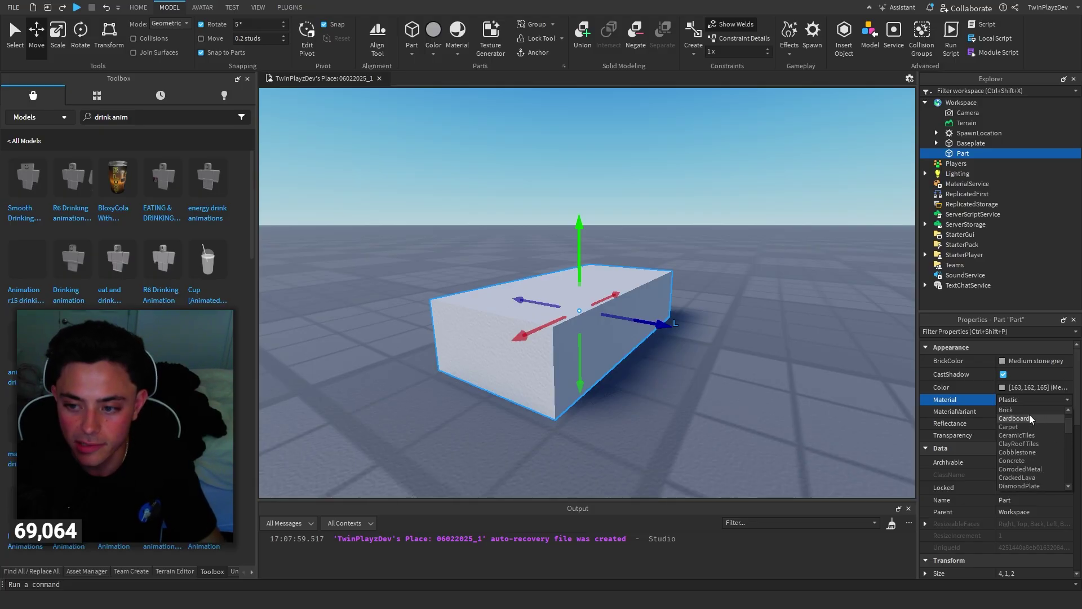
click(1020, 402)
click(1017, 400)
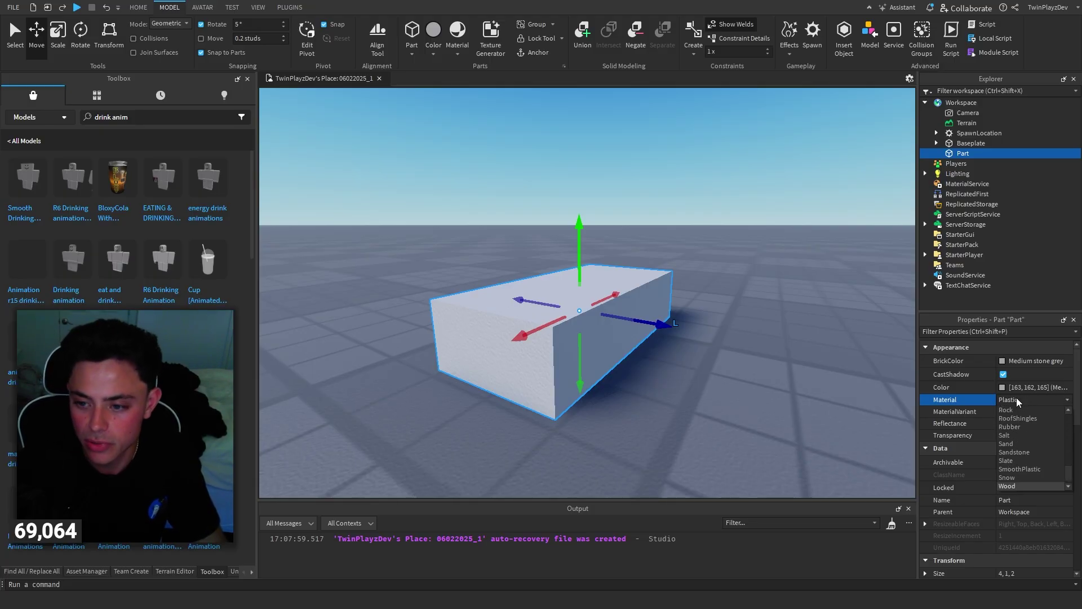
click(1008, 486)
click(1035, 361)
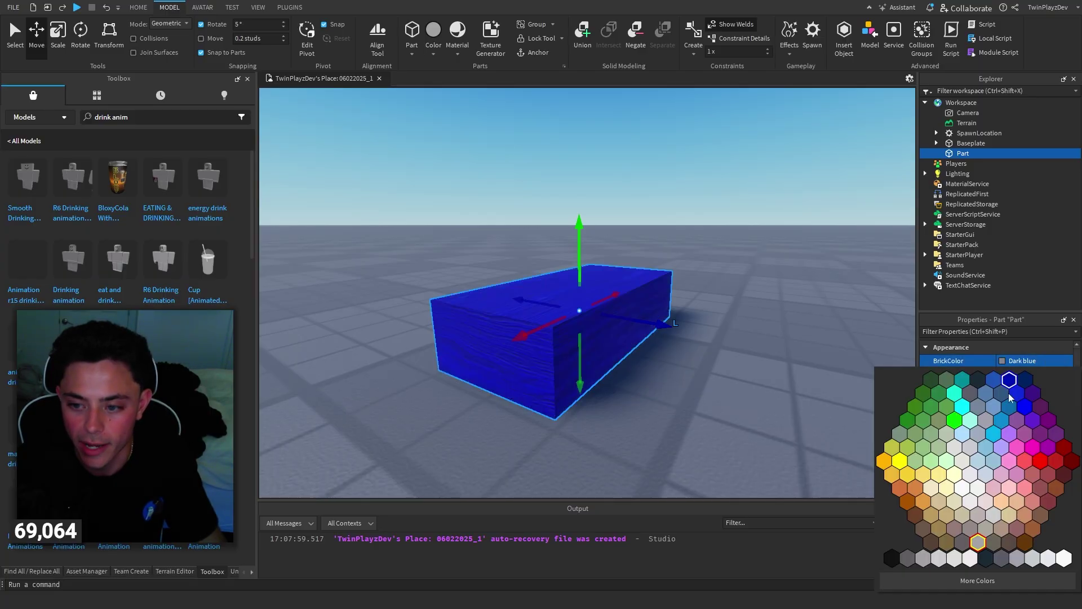
click(1041, 515)
- Stretch the wooden part's height to about 1.29 studs with the Scale tool
right_drag(581, 201, 581, 202)
click(61, 44)
drag(579, 265, 598, 246)
right_drag(641, 254, 641, 254)
key(w)
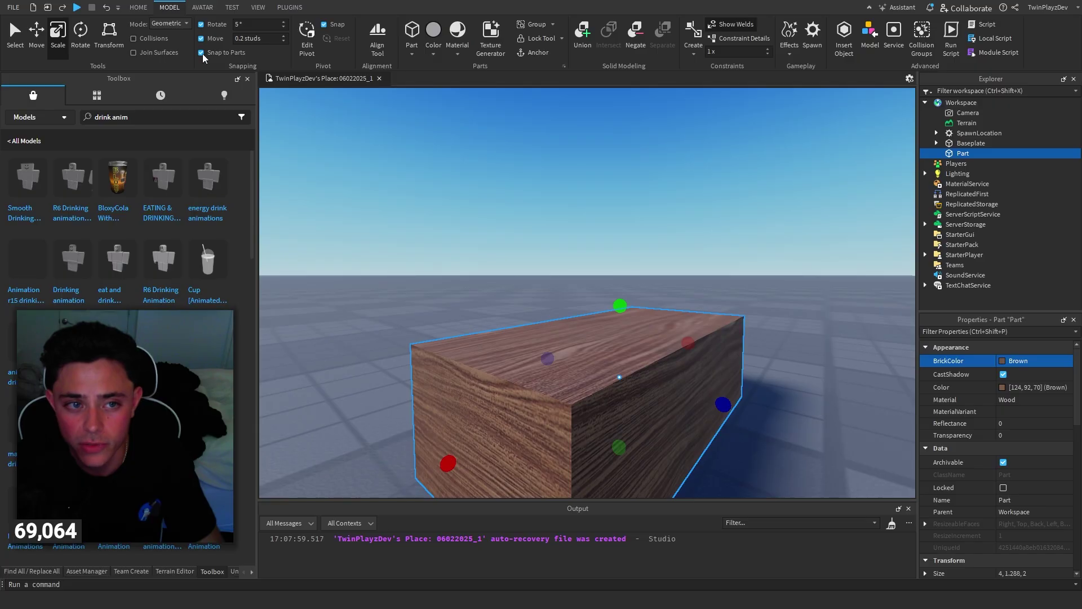
- Rescale the wooden part's height in 0.2-stud snapping increments to about 1.49 studs
scroll(601, 192, down, 4)
mouse_move(587, 239)
mouse_down()
mouse_move(587, 273)
mouse_move(586, 137)
mouse_move(586, 273)
mouse_move(575, 197)
mouse_move(575, 242)
mouse_move(575, 232)
mouse_up()
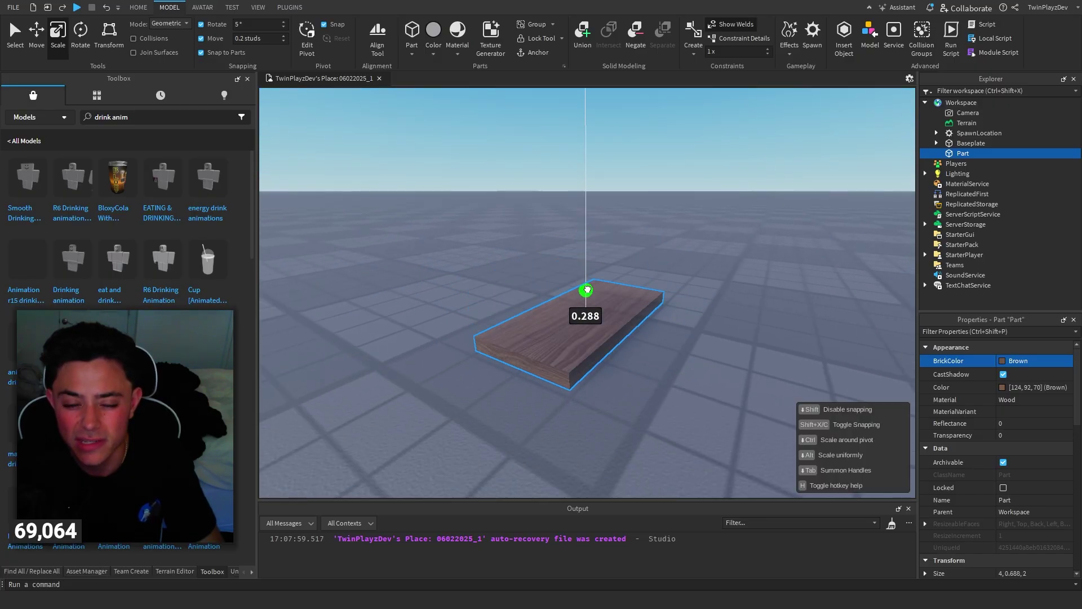
mouse_move(617, 300)
mouse_down()
mouse_move(703, 310)
mouse_move(597, 292)
mouse_move(623, 299)
mouse_up()
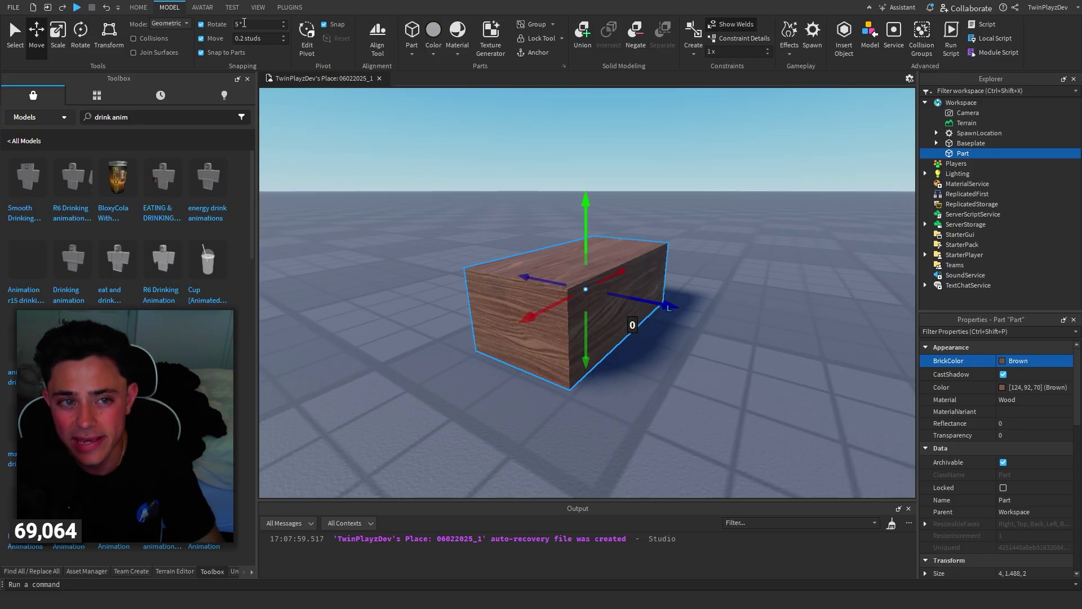
- Flatten the wooden part into a thin square slab of about 4 by 0.09 by 4 studs
right_drag(625, 210, 594, 198)
scroll(628, 208, up, 3)
scroll(595, 198, down, 2)
click(64, 46)
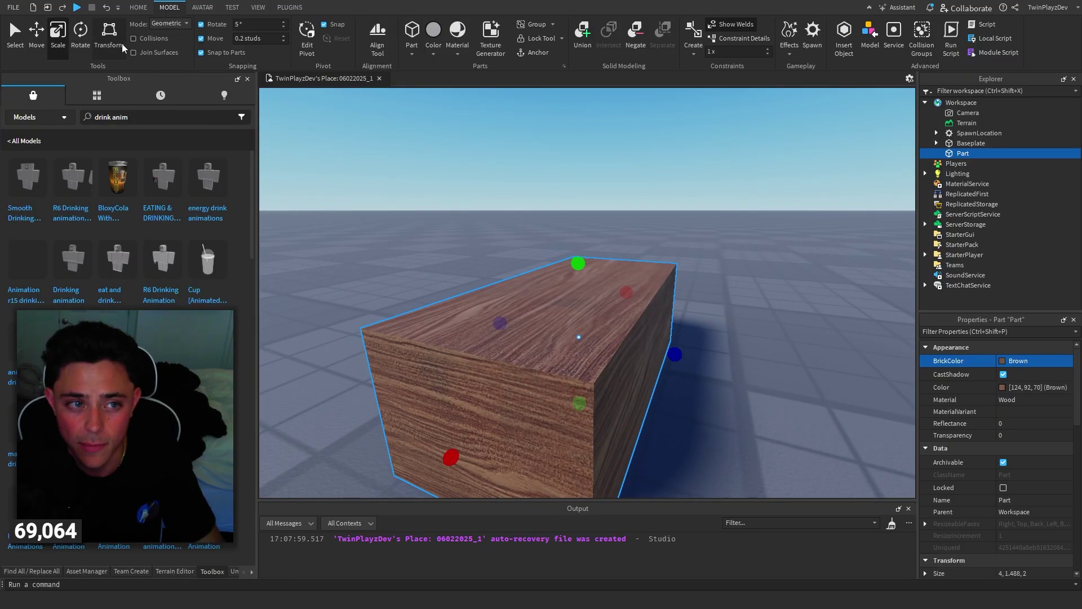
key(ctrl+4)
drag(596, 369, 561, 276)
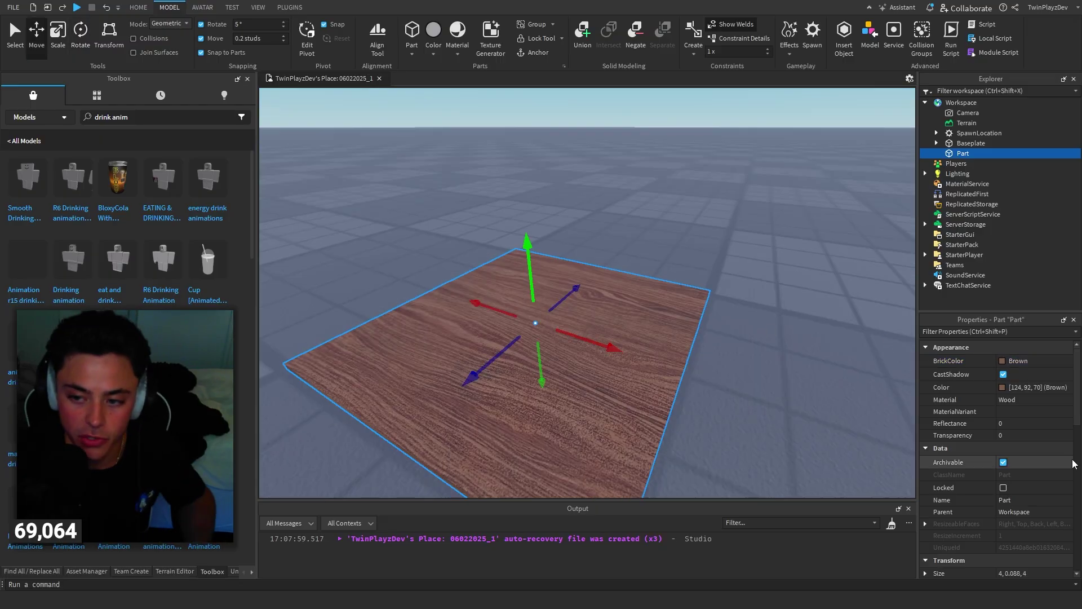
- Examine the wooden slab's MaterialVariant, Reflectance and Transparency properties
click(1021, 411)
click(1056, 404)
click(1055, 403)
click(1058, 411)
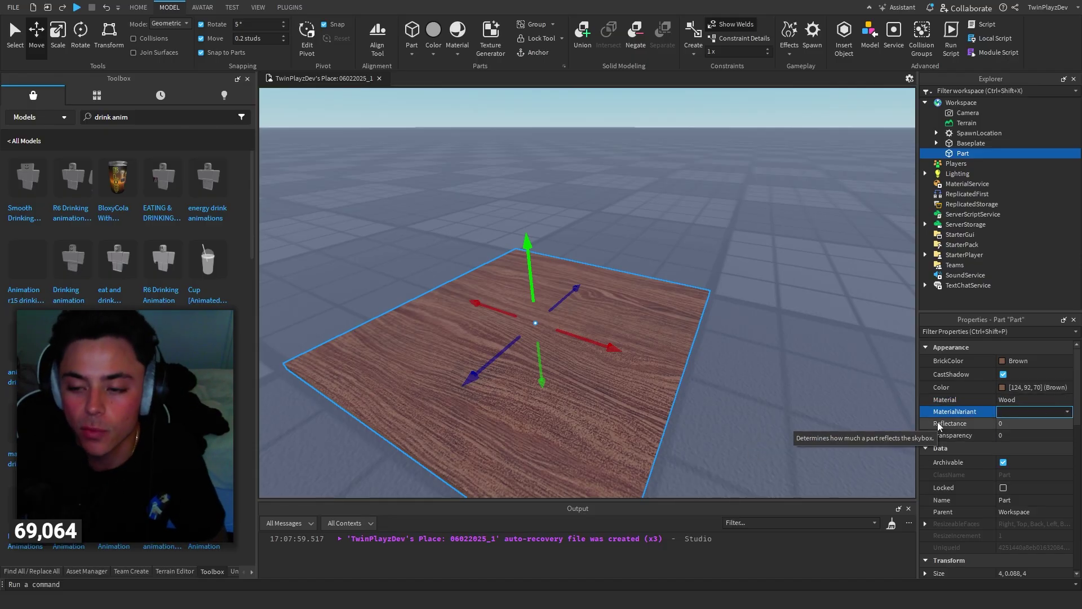
click(1021, 424)
mouse_move(1036, 424)
mouse_down()
mouse_move(1054, 424)
mouse_move(1042, 438)
mouse_move(1071, 428)
mouse_move(1019, 429)
mouse_up()
click(1040, 439)
- Try out the Locked property on the wooden slab
right_drag(831, 257, 831, 257)
scroll(831, 257, down, 3)
scroll(831, 257, up, 3)
click(1029, 492)
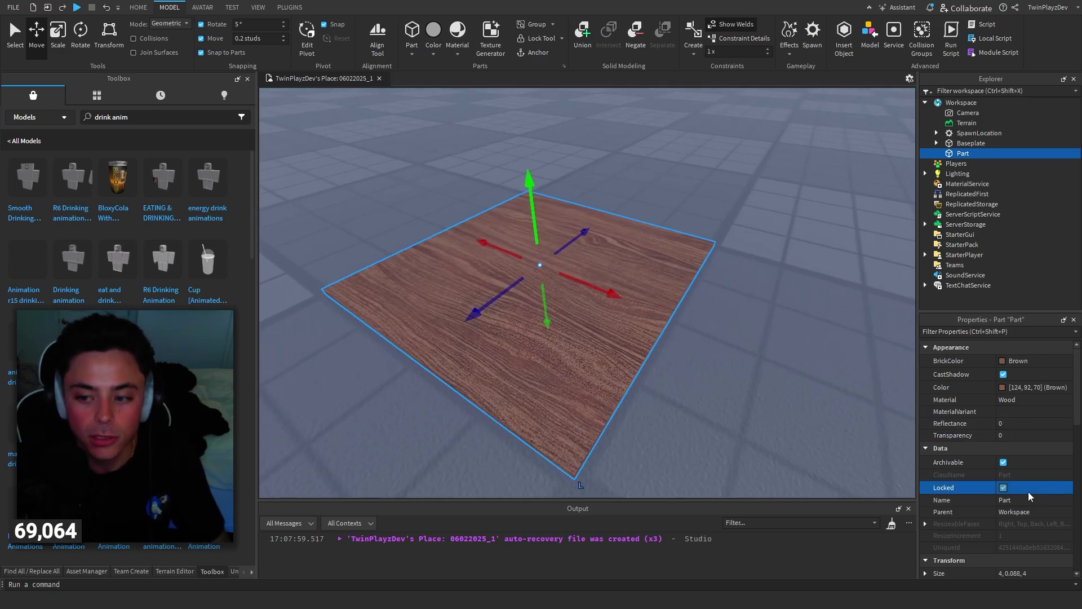
right_drag(793, 297, 793, 296)
scroll(793, 297, down, 3)
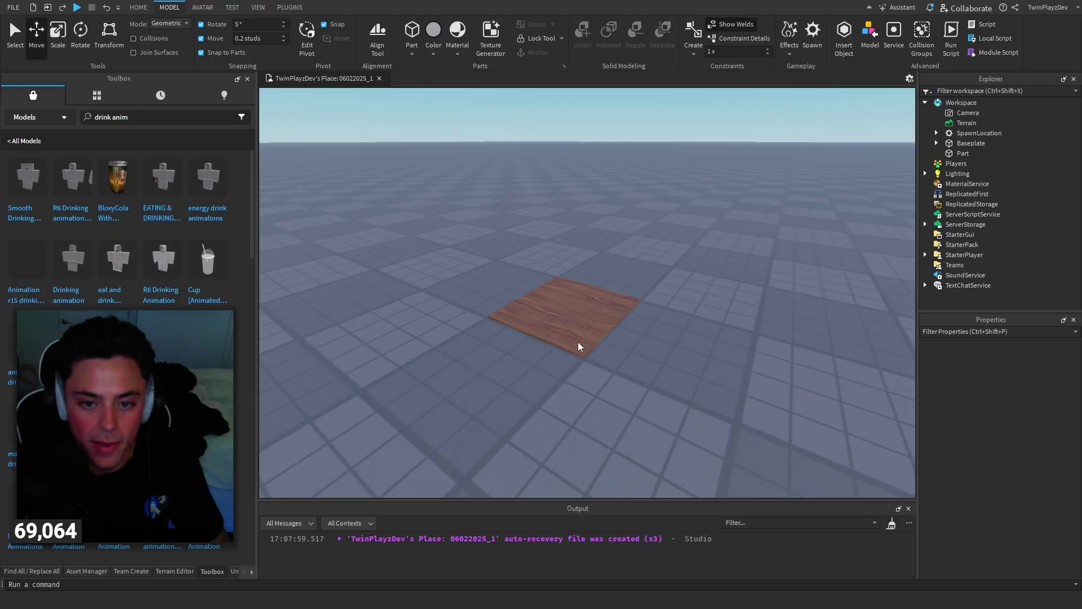
- Anchor the wooden slab through its part properties
key(w)
right_drag(570, 278, 671, 282)
key(a)
click(142, 7)
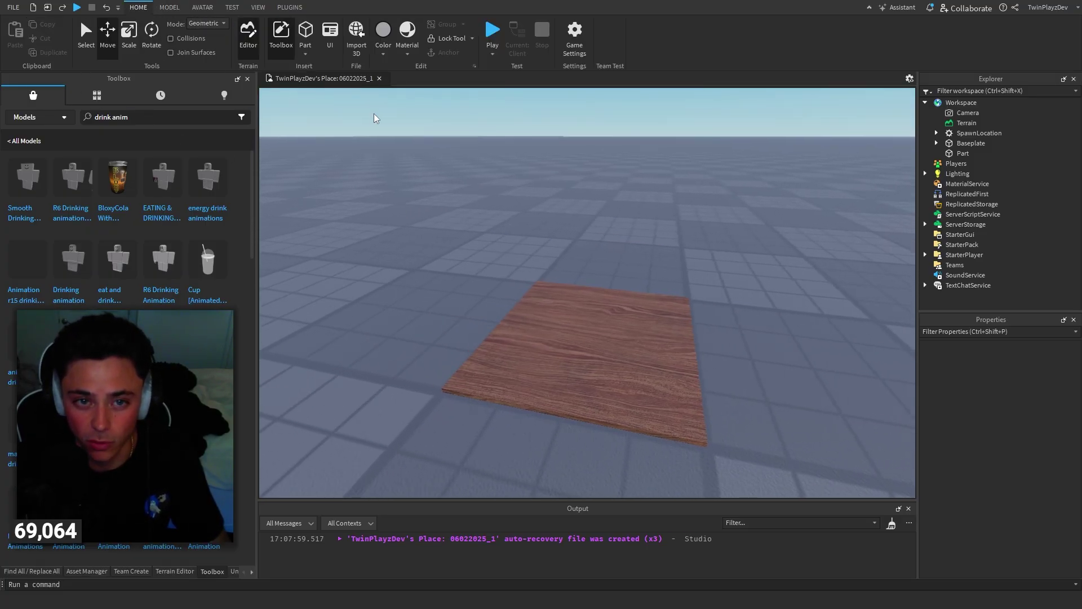
click(176, 7)
click(141, 7)
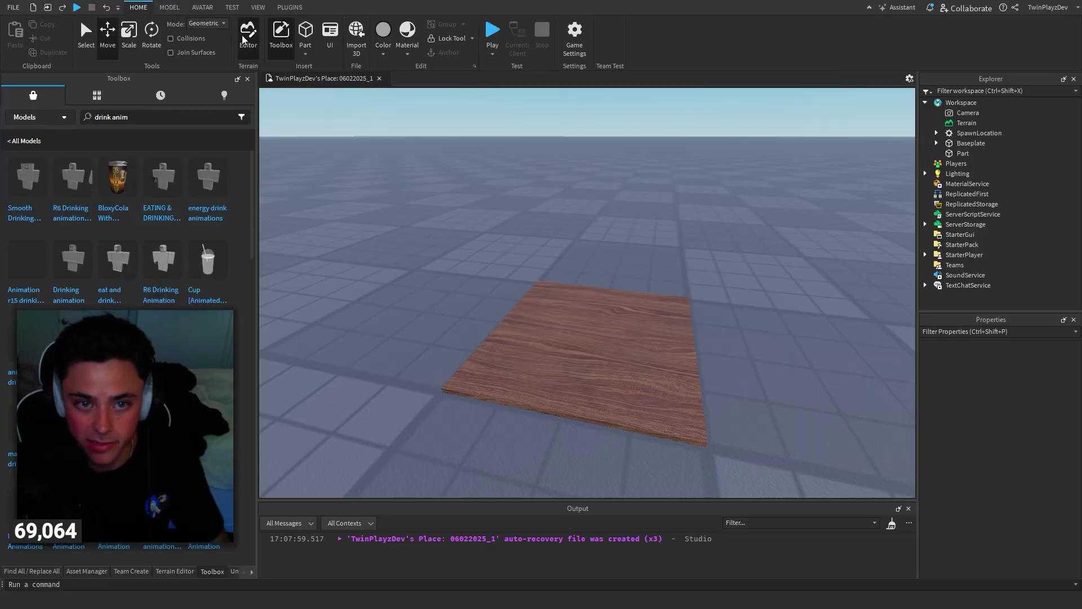
click(432, 39)
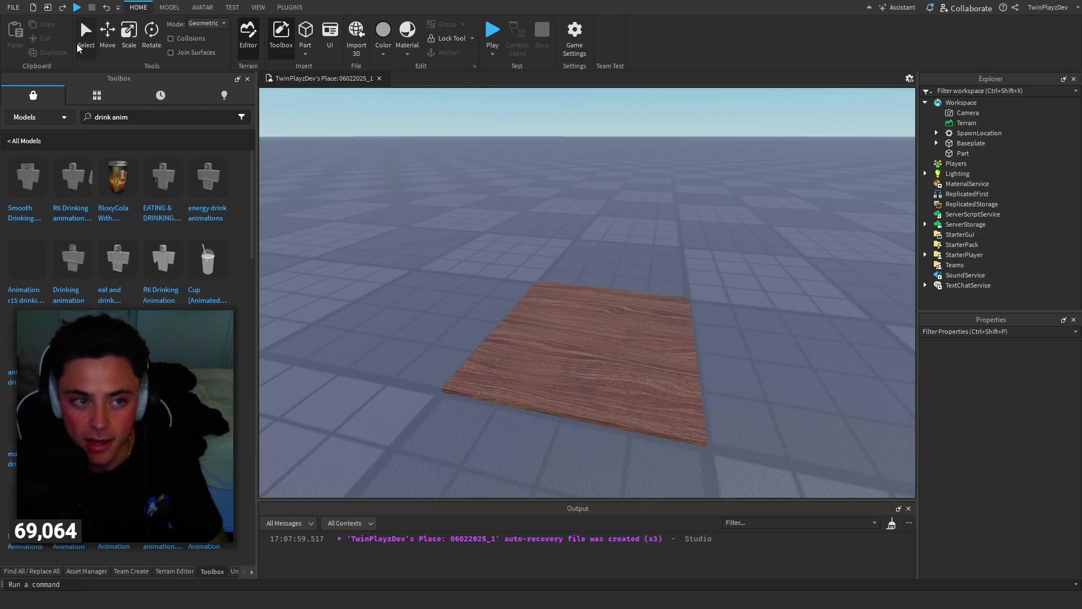
scroll(1010, 469, down, 7)
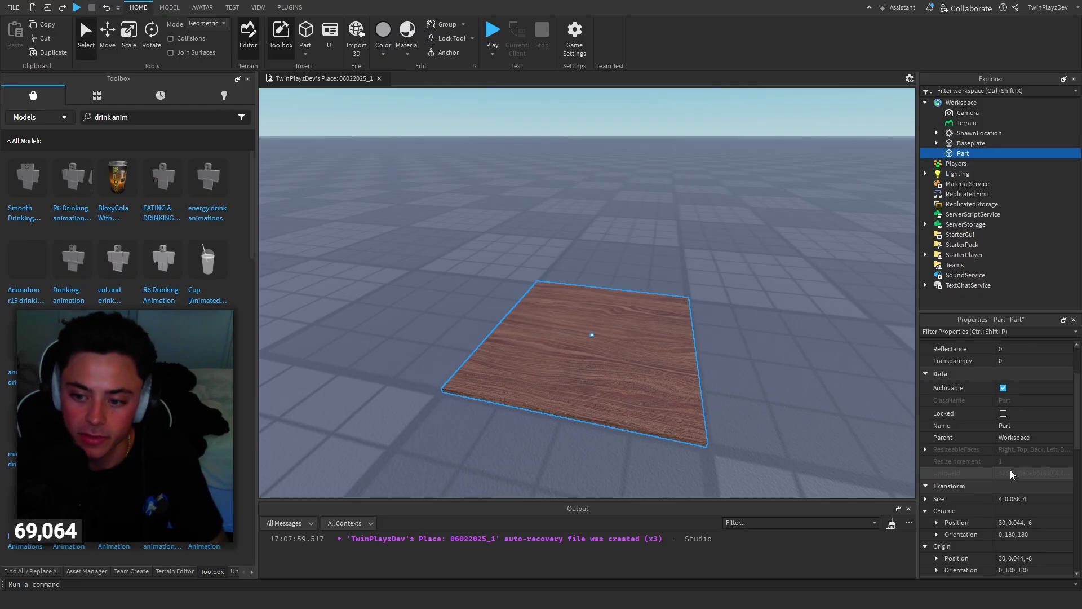
click(1013, 503)
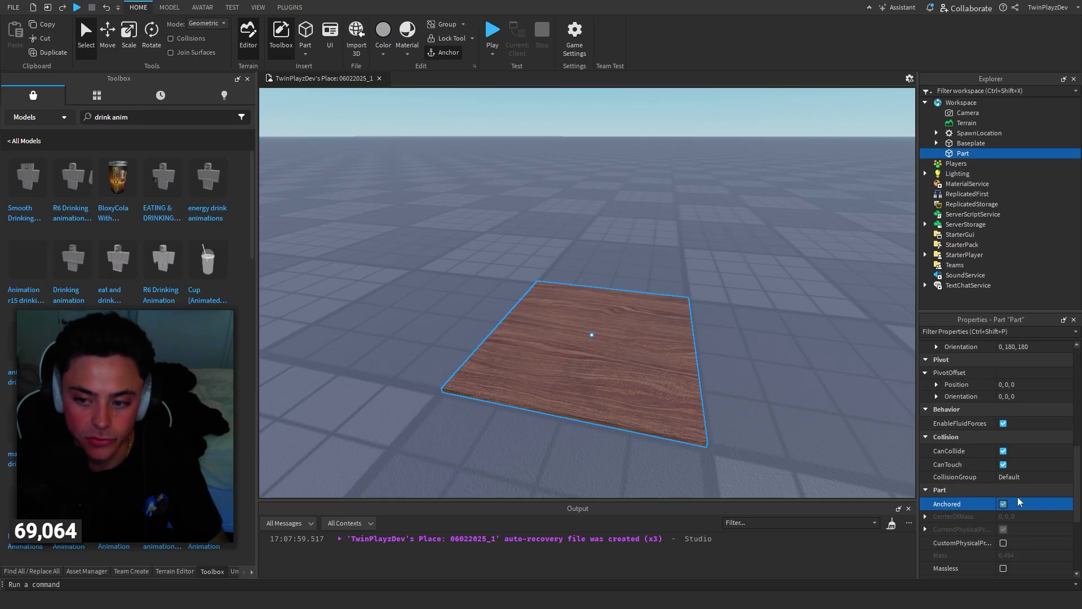
scroll(1026, 497, down, 2)
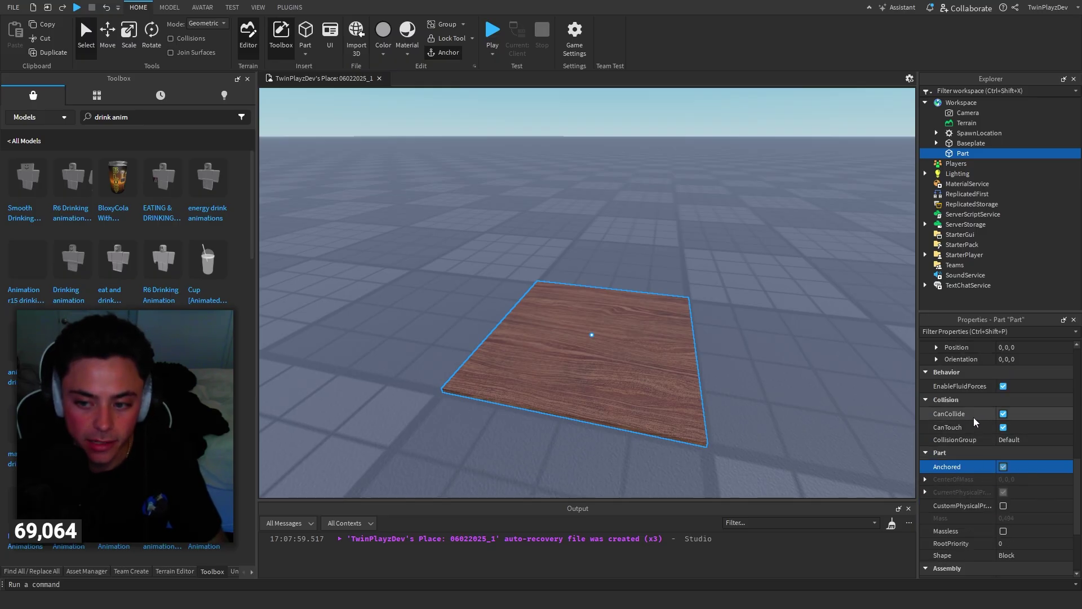
- Scale the wooden slab horizontally into a large floor of about 44.2 by 40 studs
right_drag(671, 287, 699, 312)
scroll(699, 311, down, 3)
scroll(699, 311, up, 4)
right_drag(653, 274, 657, 271)
scroll(653, 274, down, 5)
scroll(658, 270, up, 3)
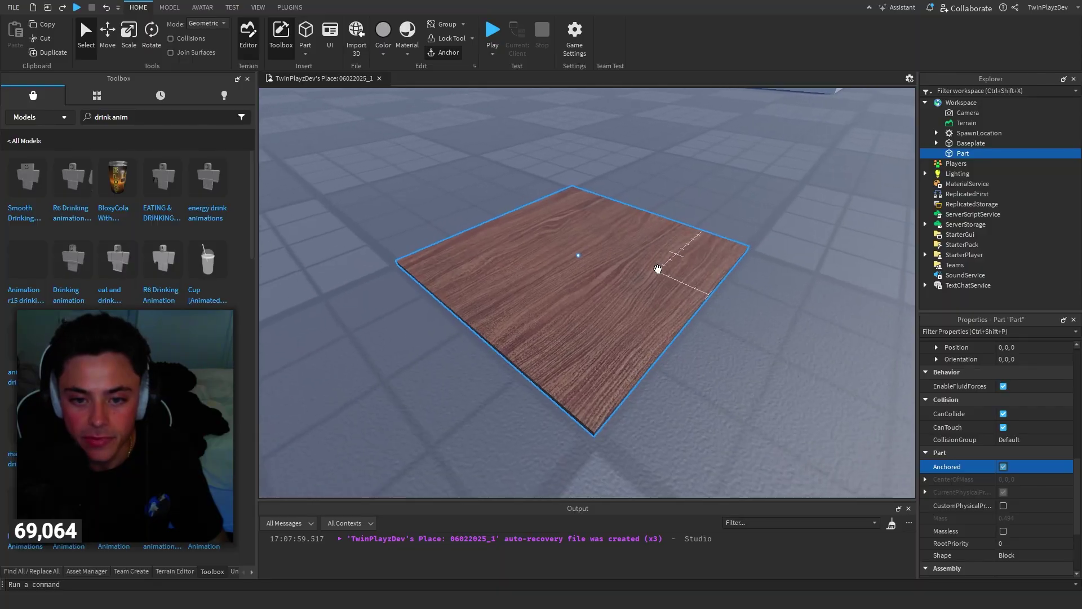
scroll(657, 270, down, 4)
click(108, 39)
right_drag(489, 188, 488, 186)
scroll(488, 186, down, 3)
click(131, 43)
right_drag(480, 235, 481, 237)
scroll(480, 235, up, 2)
drag(517, 315, 480, 318)
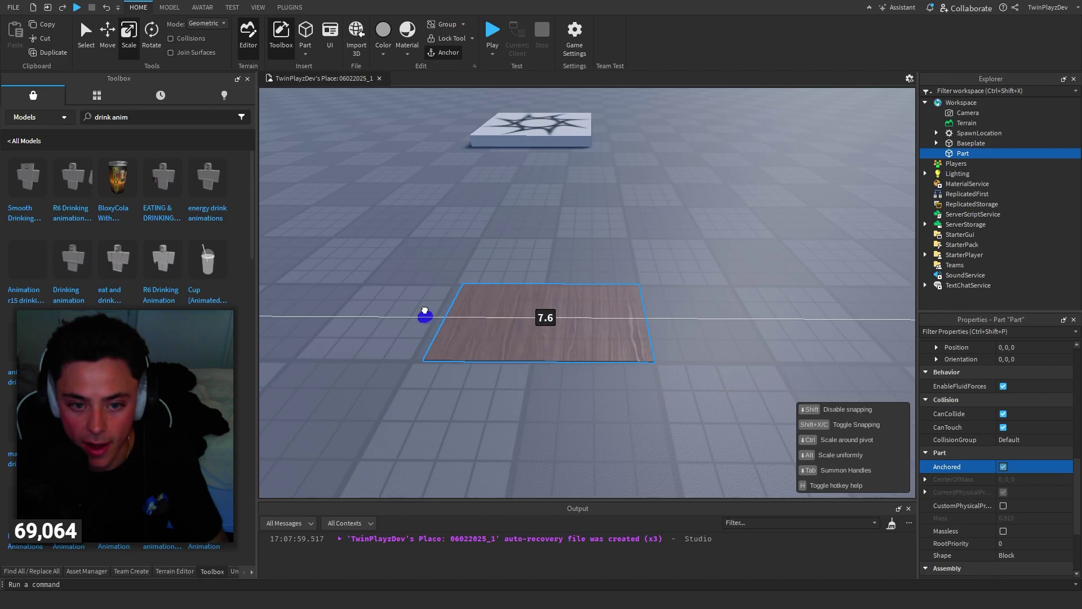
drag(413, 312, 502, 284)
right_drag(648, 294, 648, 295)
drag(564, 271, 714, 274)
right_drag(714, 274, 729, 281)
- Try grouping the wooden floor into a model and scaling it down to about 0.9, and undo both changes
key(ctrl+g)
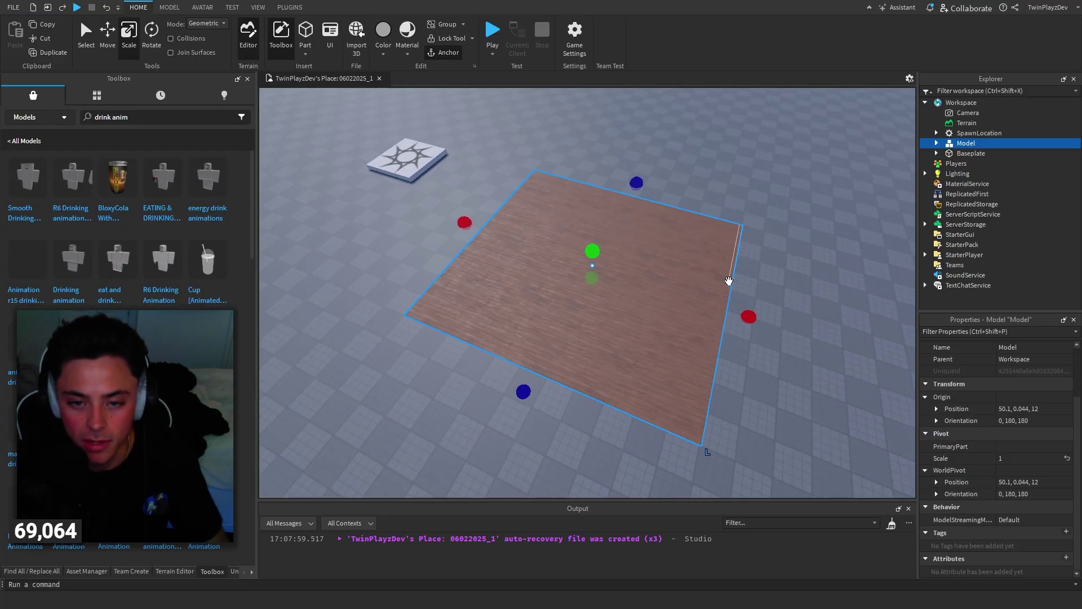
drag(748, 315, 708, 301)
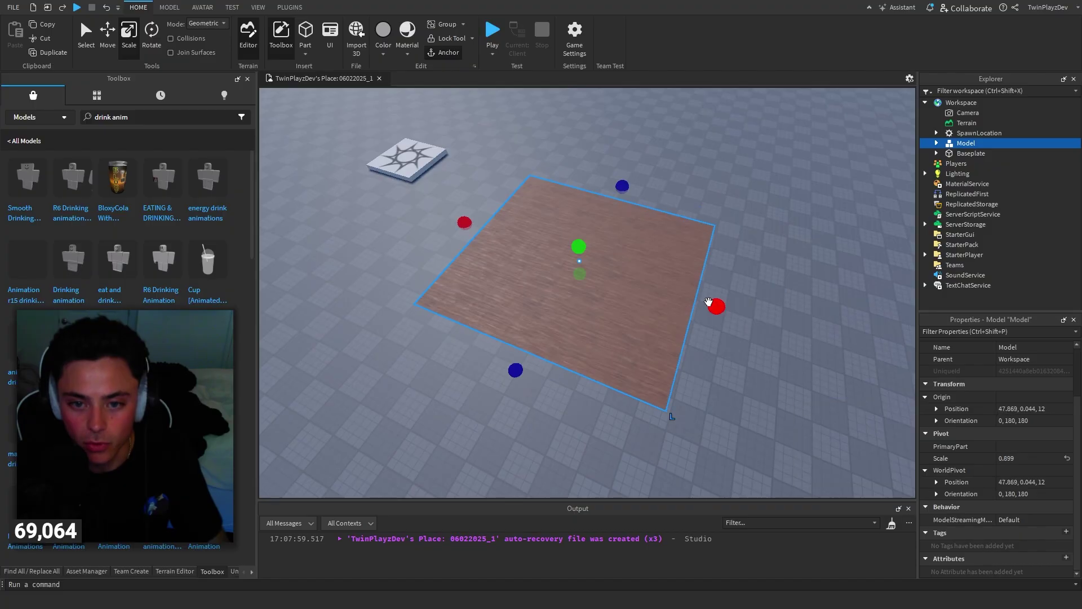
key(ctrl+z)
mouse_move(734, 297)
right_down()
mouse_move(753, 265)
mouse_move(720, 284)
right_up()
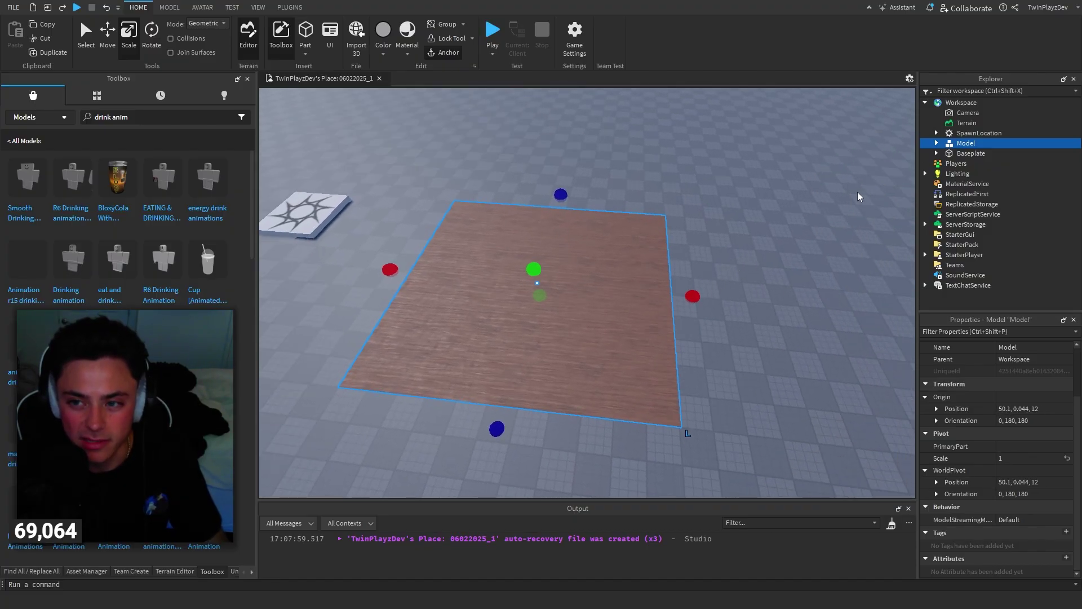
key(ctrl+z)
- Duplicate the floor and reshape the copy into an edge wall 0.6 studs thick and about 8.9 studs high, opposite the spawn location
click(765, 221)
key(w)
right_drag(766, 221, 762, 218)
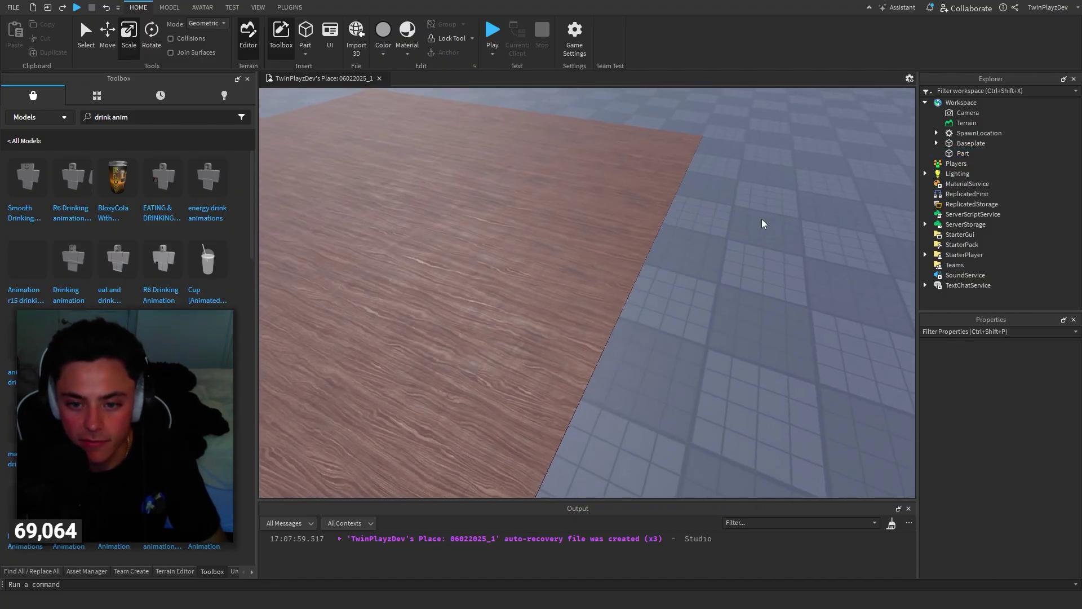
scroll(762, 223, down, 5)
click(693, 271)
scroll(666, 284, up, 2)
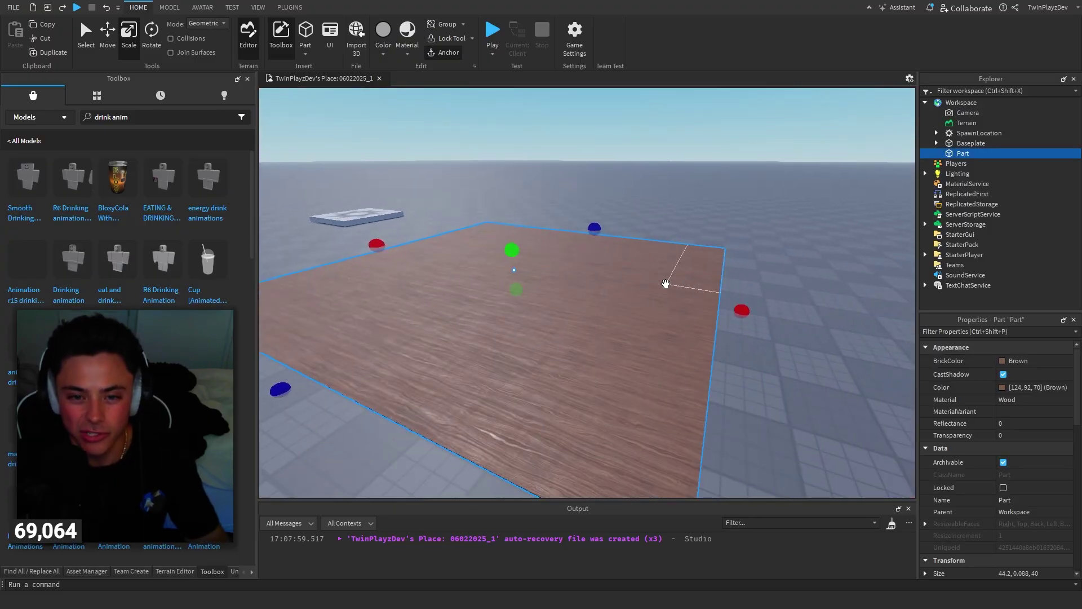
scroll(665, 283, down, 3)
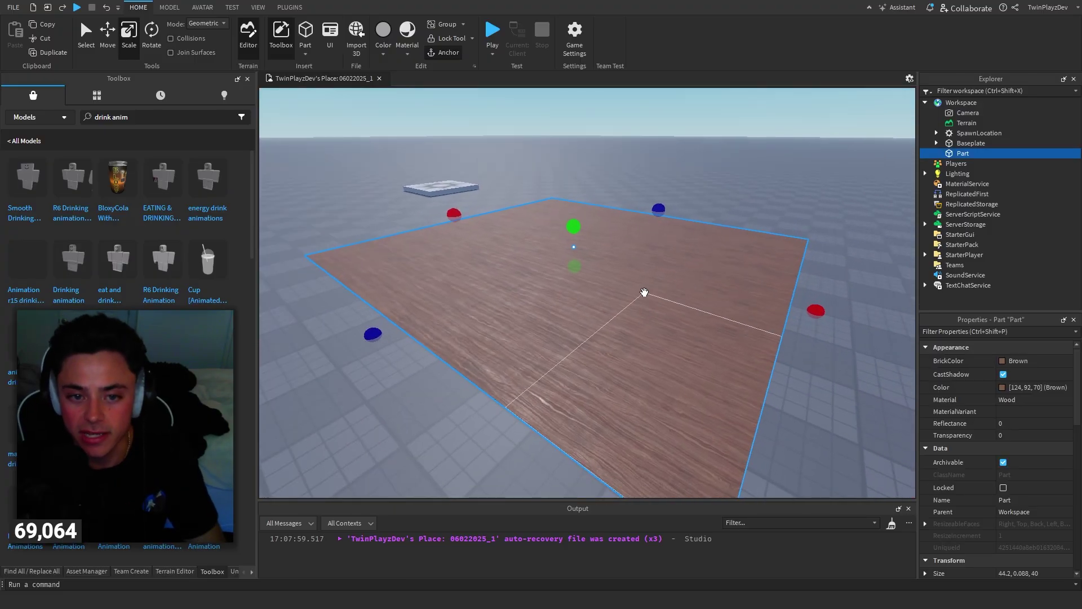
drag(454, 217, 565, 245)
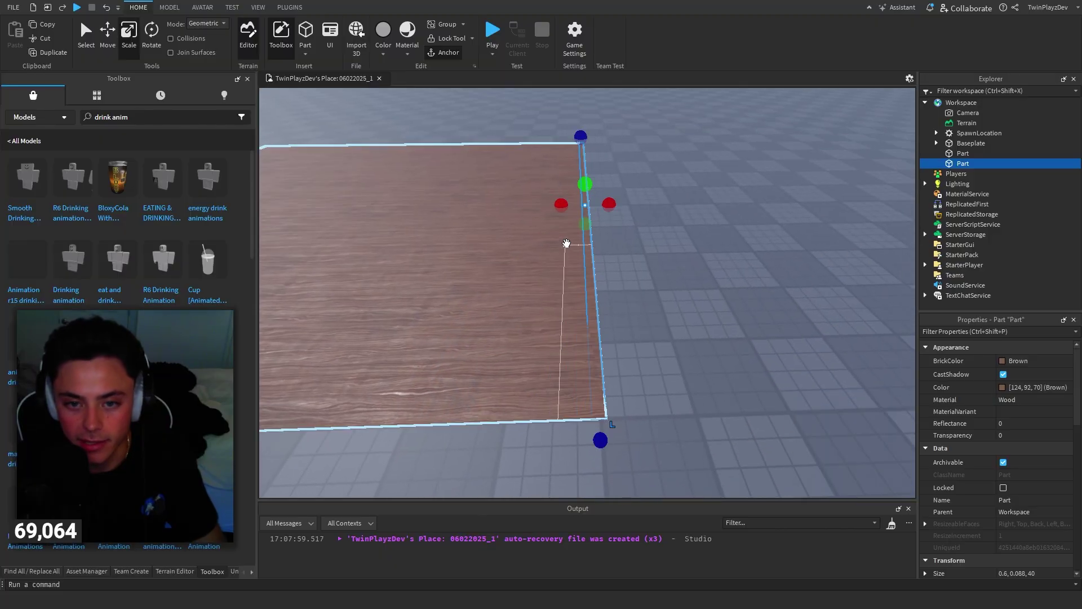
drag(585, 185, 591, 173)
right_drag(591, 173, 590, 173)
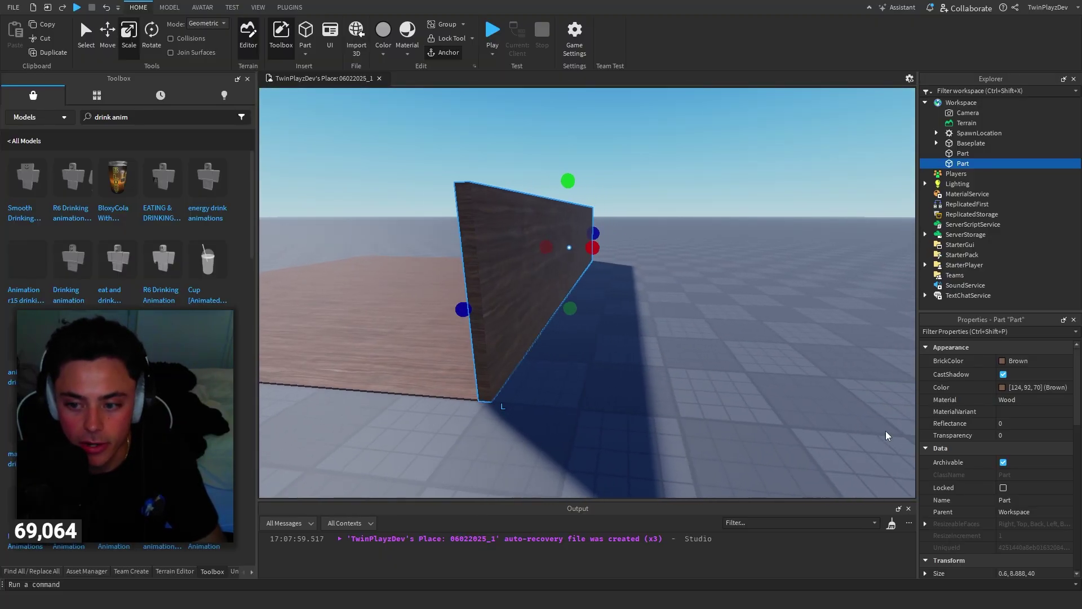
- Switch the wall's CastShadow property off and back on
click(1005, 375)
right_drag(688, 319, 688, 323)
click(1004, 375)
right_drag(627, 255, 627, 256)
- Shorten the wall along the floor edge to about 15.1 studs
drag(845, 280, 562, 297)
right_drag(567, 297, 567, 297)
key(w)
key(d)
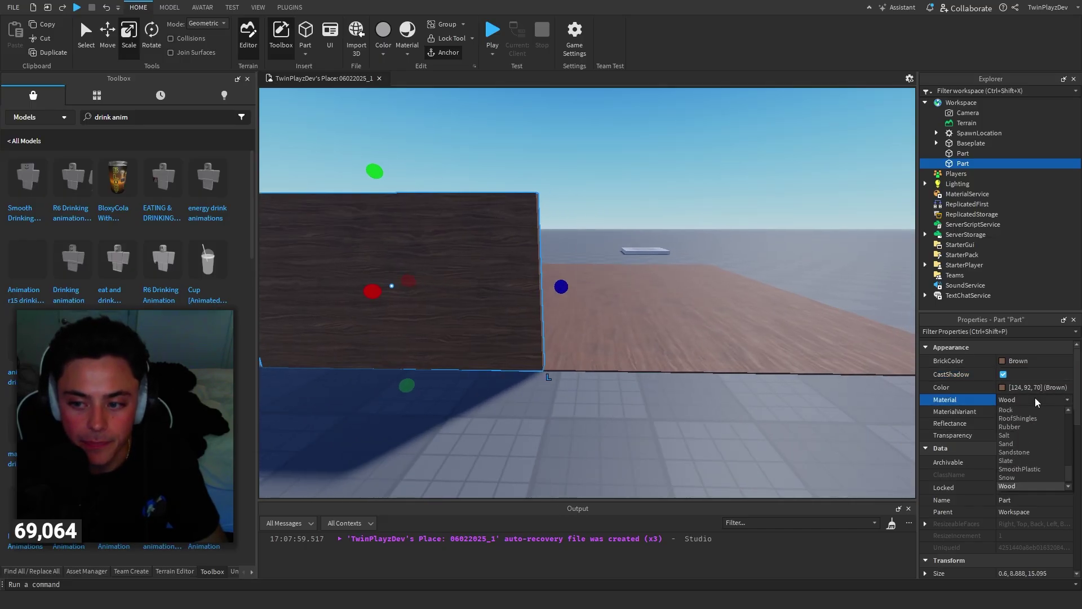
- Set the wall's Material to Concrete and its BrickColor to Pearl
scroll(1032, 406, up, 10)
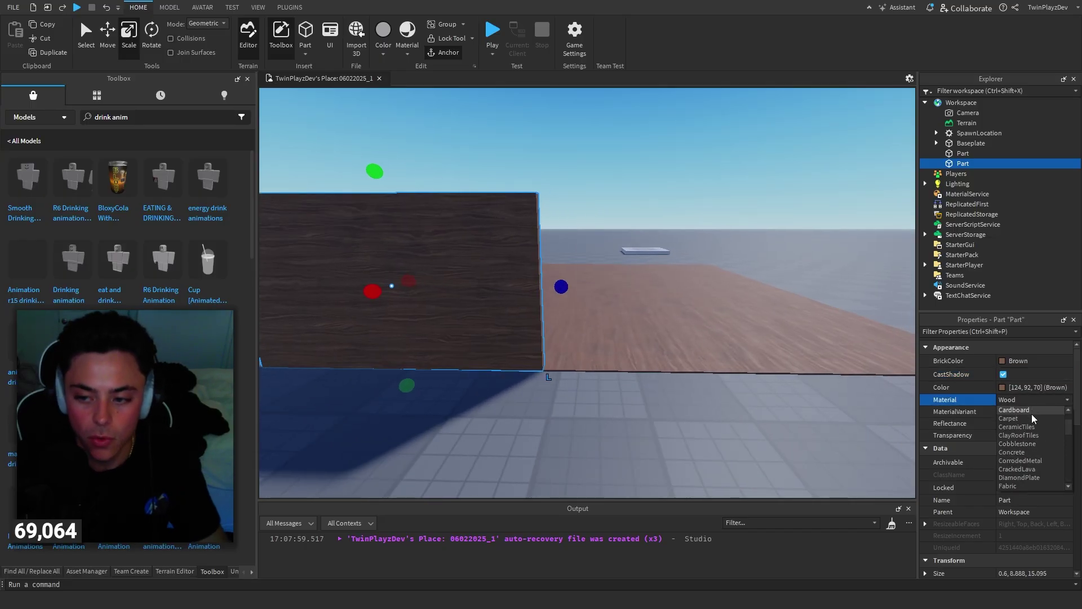
click(1008, 364)
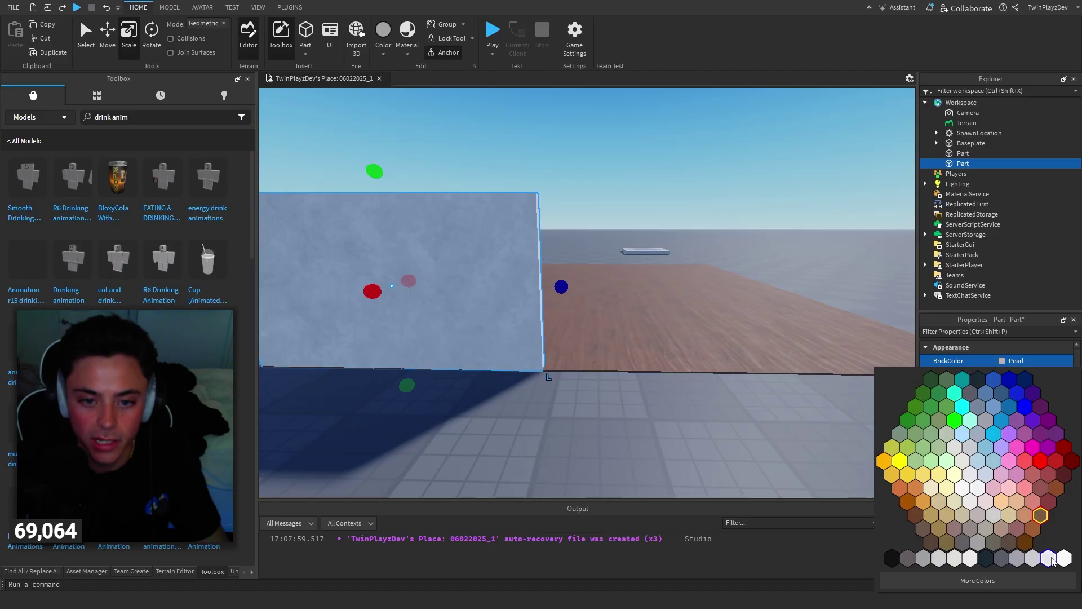
click(1050, 558)
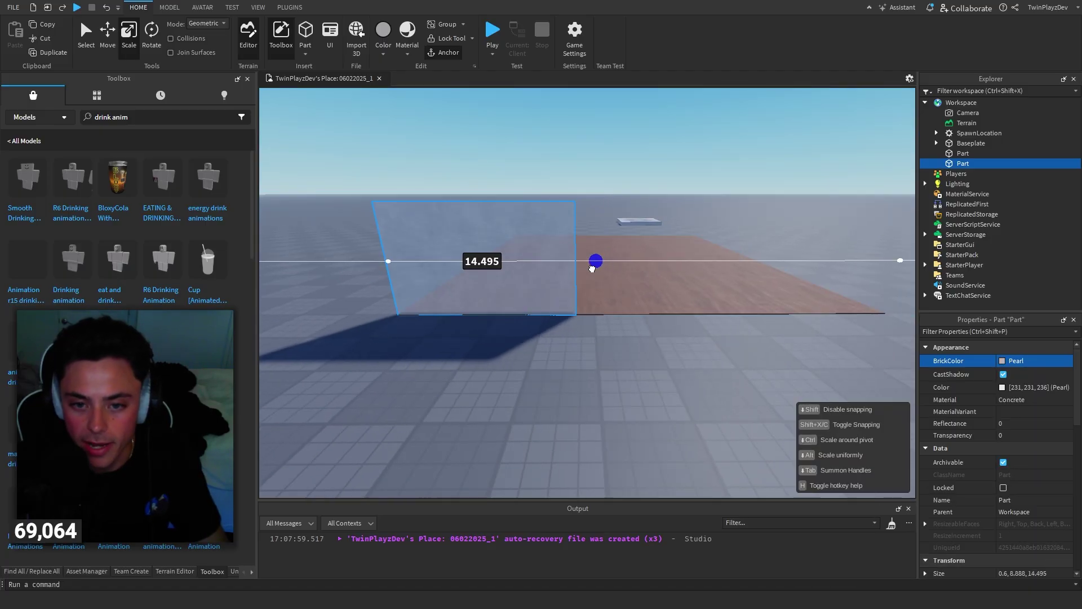
- Trim the concrete wall's length along the floor edge to about 14.5 studs
key(w)
right_drag(593, 268, 593, 268)
drag(539, 201, 551, 201)
right_drag(551, 201, 594, 223)
key(a)
drag(650, 268, 658, 267)
key(s)
right_drag(658, 267, 658, 267)
- Duplicate the concrete wall and reshape the copy into a thin side wall running the full length of the adjoining floor edge
key(ctrl+d)
drag(376, 243, 419, 251)
drag(671, 303, 671, 303)
right_drag(671, 304, 671, 303)
key(a)
drag(635, 288, 636, 289)
right_drag(636, 288, 636, 289)
drag(635, 289, 636, 289)
right_drag(636, 289, 636, 289)
shift+drag(637, 289, 644, 288)
key(s)
right_drag(644, 288, 642, 286)
key(w)
right_drag(638, 208, 637, 208)
- Reshape another wall copy to about 0.26 by 8.9 by 40.4 studs along the floor edge nearest the spawn location
shift+drag(408, 197, 409, 197)
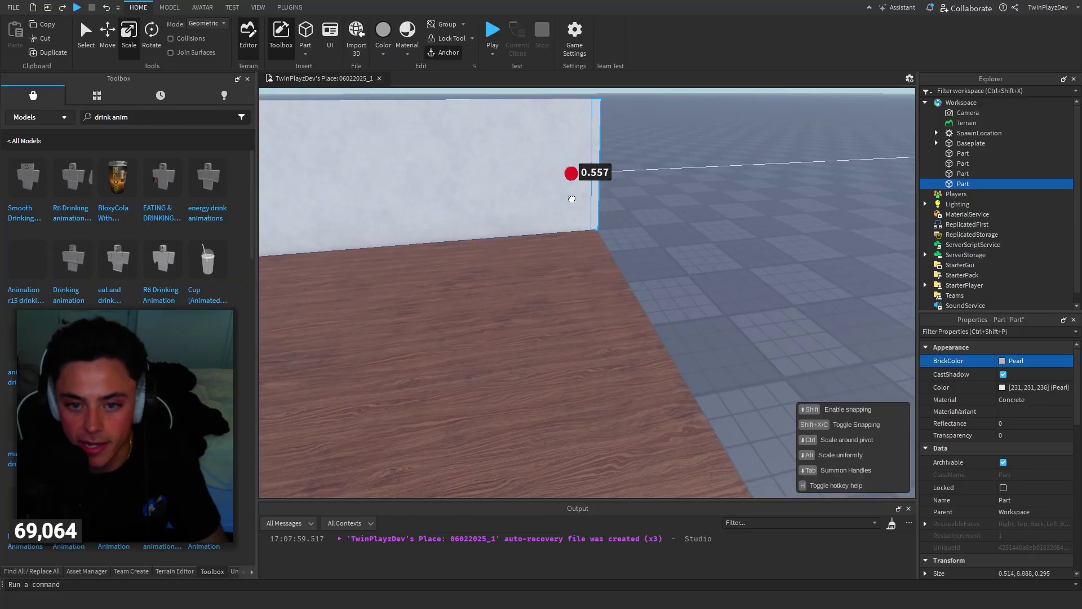
drag(576, 198, 577, 199)
right_drag(576, 199, 576, 199)
drag(523, 213, 529, 217)
right_drag(529, 217, 529, 217)
drag(529, 217, 528, 217)
right_drag(528, 217, 529, 216)
drag(529, 217, 563, 233)
click(594, 269)
key(s)
right_drag(594, 268, 586, 221)
key(a)
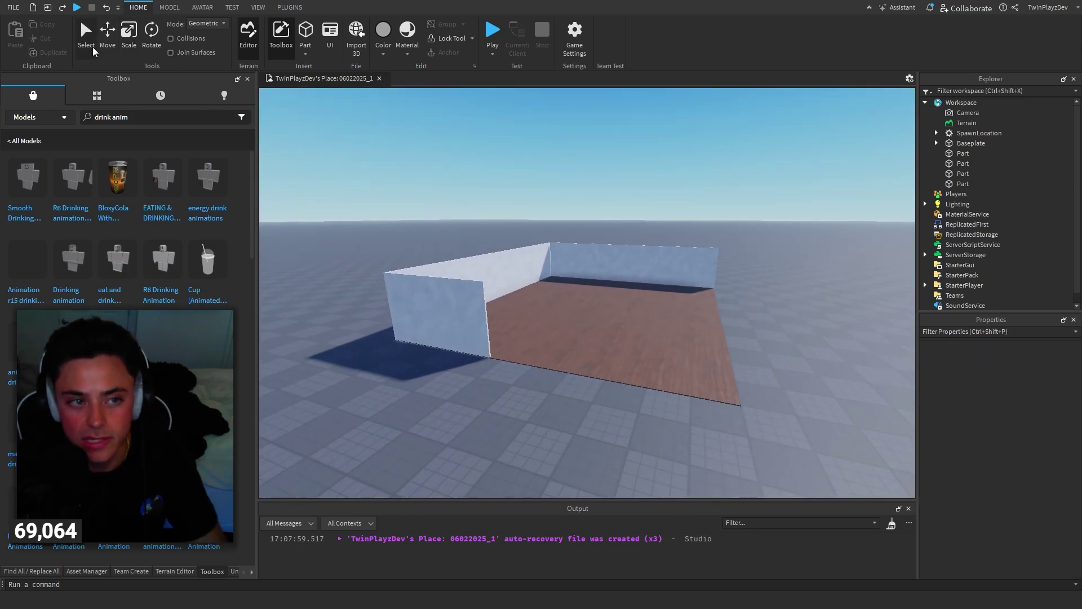
- Try out Building Tools by F3X by moving a copy of the back wall about 46 studs, and delete the copy
click(290, 7)
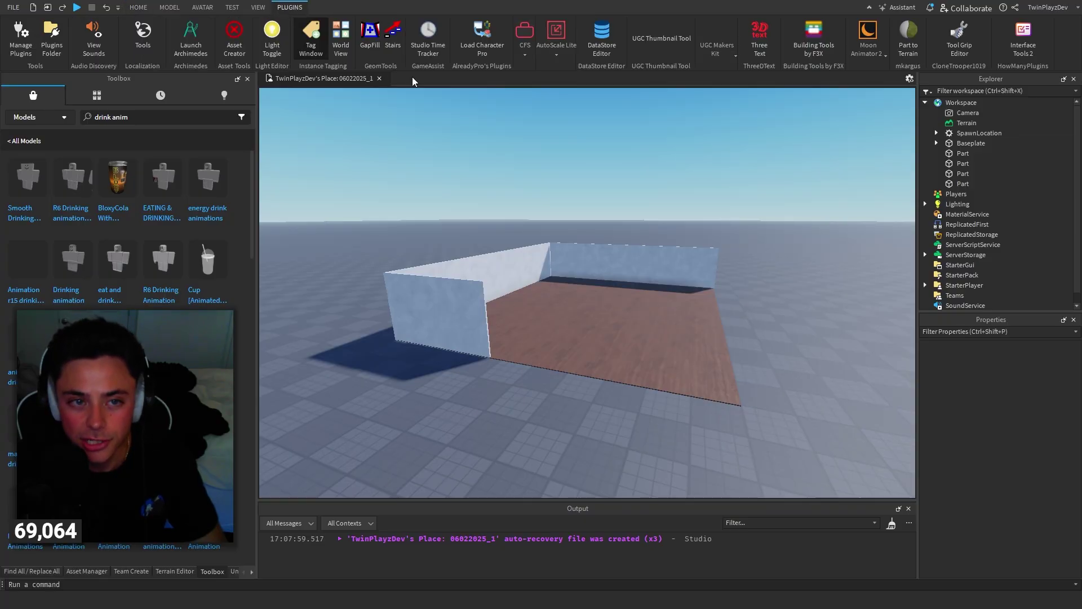
click(805, 51)
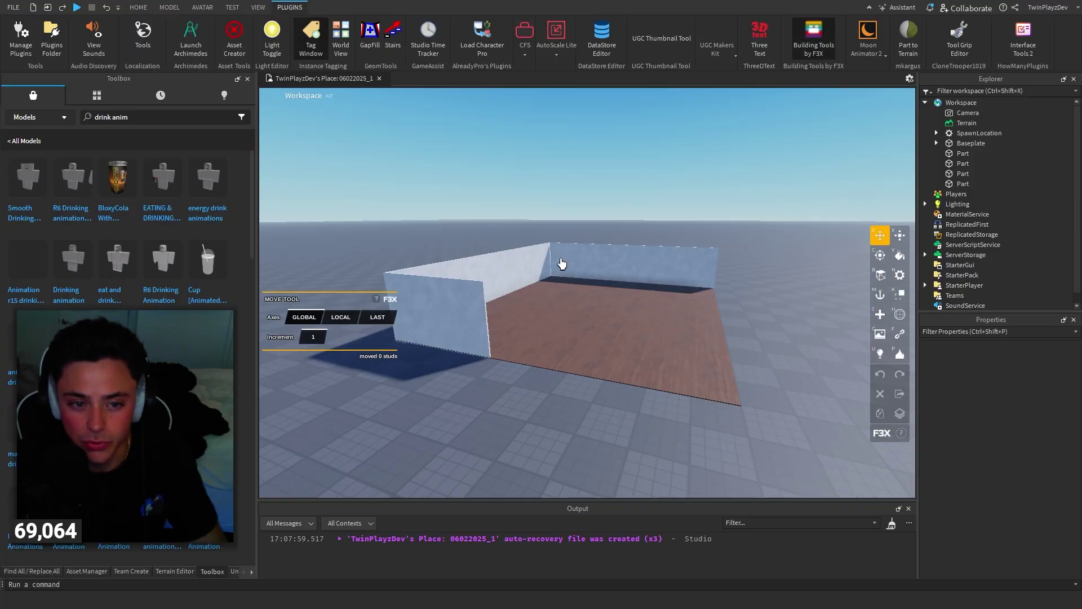
key(w)
right_drag(659, 194, 659, 195)
key(w)
key(s)
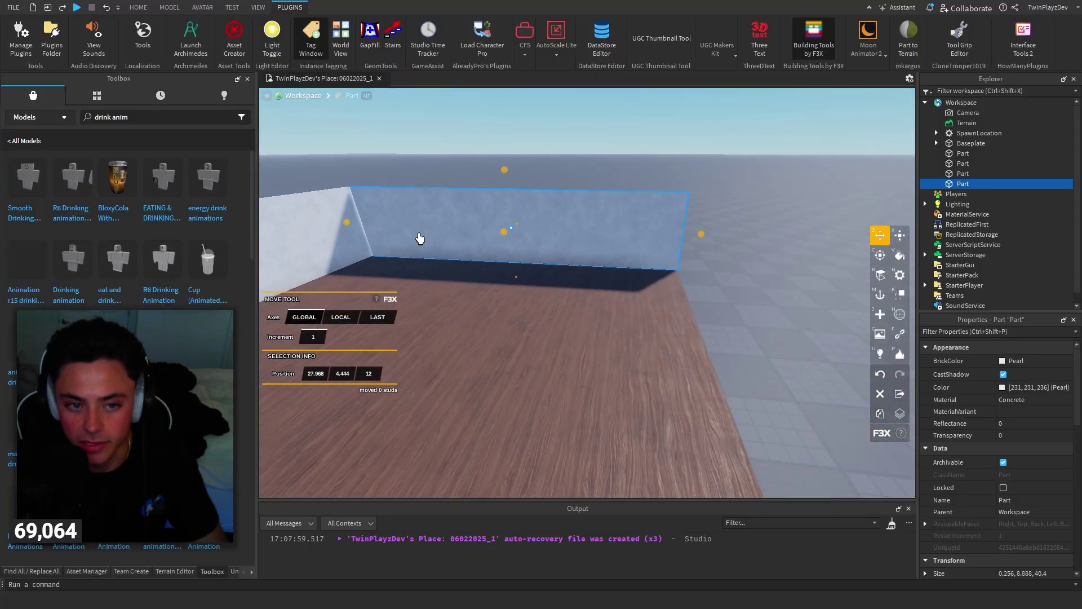
drag(351, 227, 519, 228)
right_drag(688, 266, 685, 270)
key(Delete)
click(560, 231)
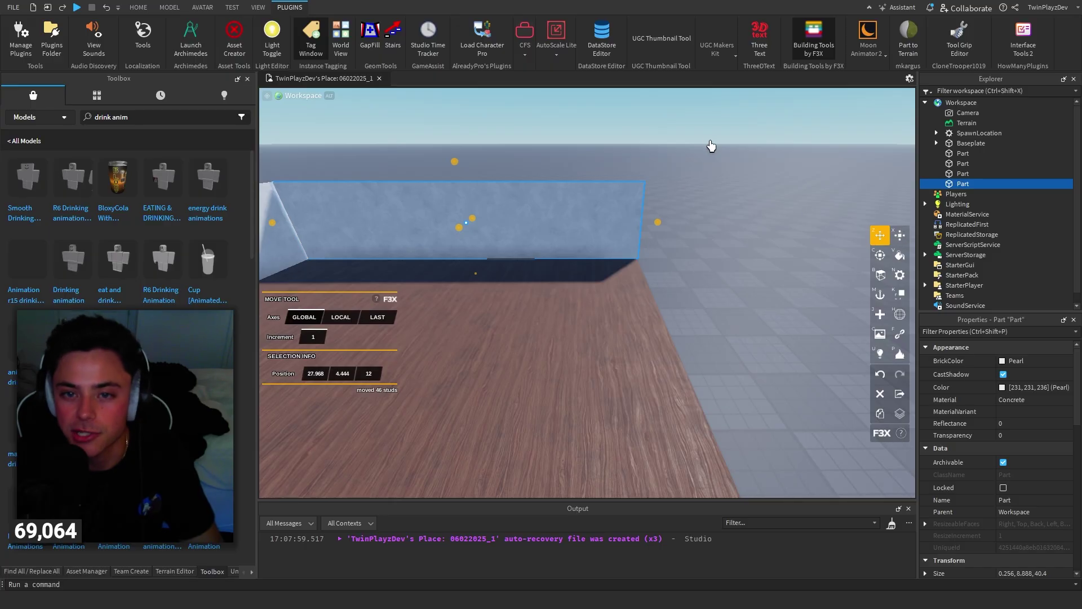
click(820, 49)
right_drag(786, 242, 786, 249)
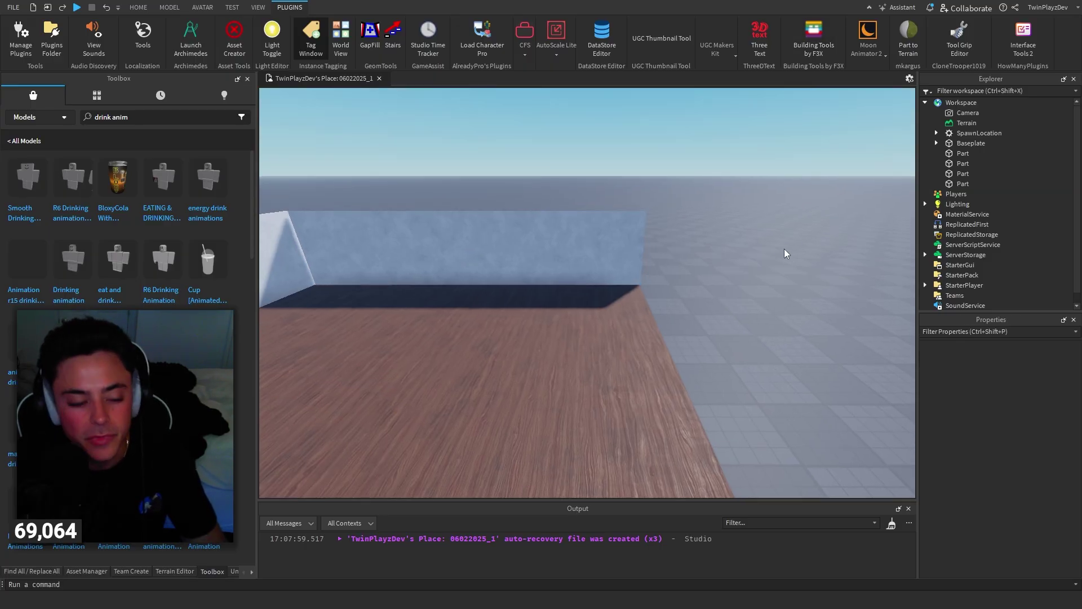
- Reshape a copy of the back wall into a second thin side wall along the remaining open side of the floor
click(140, 7)
click(319, 253)
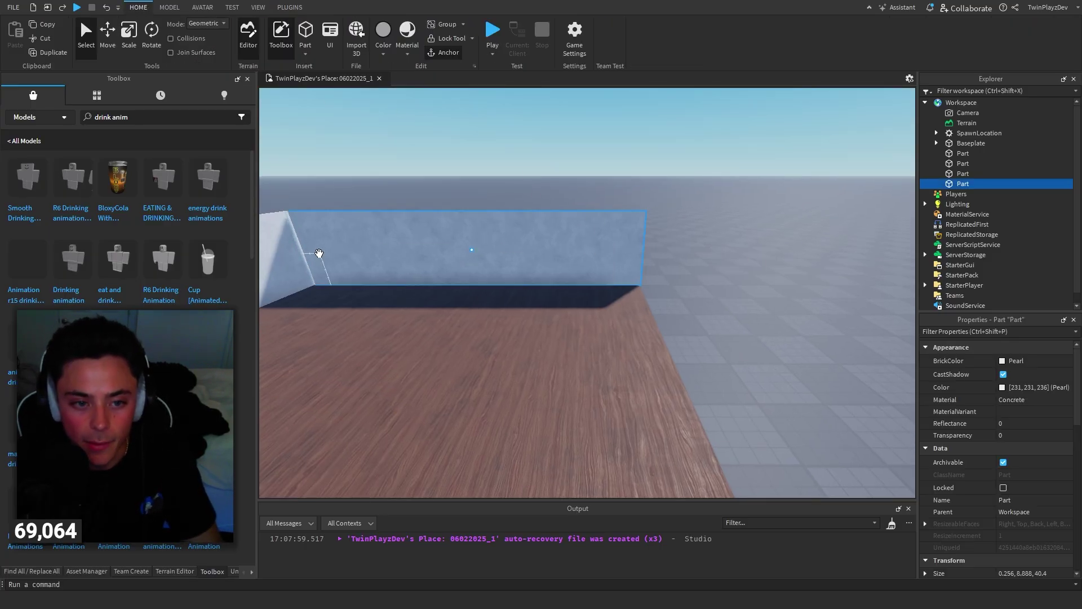
right_drag(418, 192, 416, 194)
drag(350, 243, 671, 273)
key(w)
right_drag(671, 273, 671, 274)
drag(575, 227, 573, 225)
right_drag(572, 225, 575, 226)
drag(605, 251, 607, 253)
right_drag(606, 252, 608, 252)
drag(608, 252, 607, 252)
right_drag(608, 252, 607, 252)
shift+drag(607, 252, 569, 254)
right_drag(570, 254, 570, 254)
key(s)
- Duplicate the new side wall and reshape the copy into a second front wall section, leaving a doorway gap beside the first
key(ctrl+d)
drag(635, 204, 633, 202)
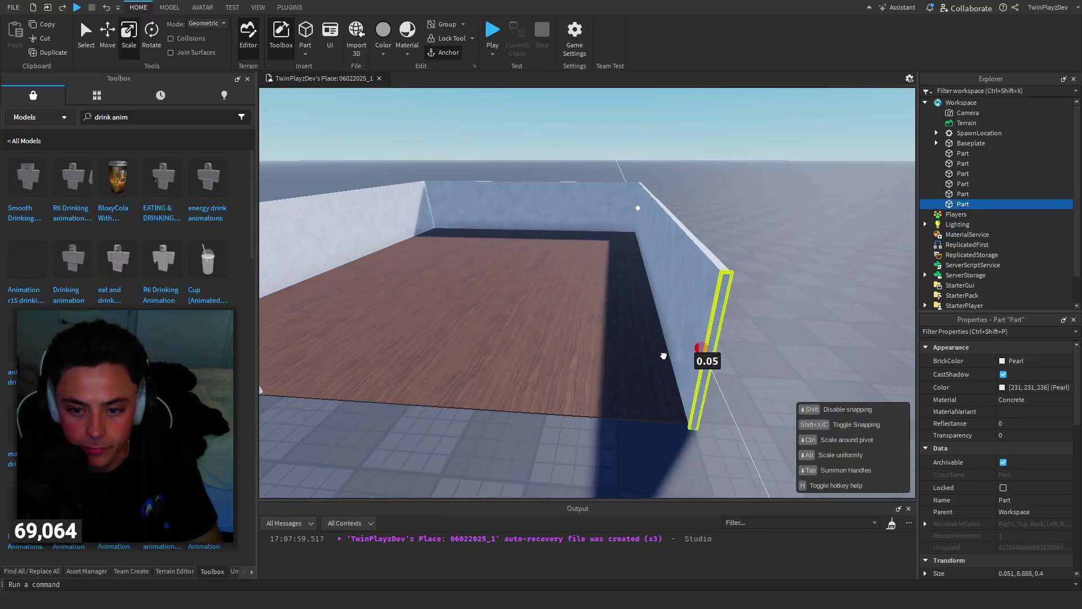
drag(663, 355, 664, 356)
right_drag(664, 356, 665, 354)
key(s)
key(w)
key(a)
drag(716, 343, 609, 370)
right_drag(609, 371, 609, 369)
key(s)
click(678, 224)
- Insert a 2 by 2 by 2 stud wedge and place it on the wooden floor near the middle of the room
key(w)
key(a)
right_drag(678, 224, 678, 223)
key(d)
key(w)
key(s)
key(w)
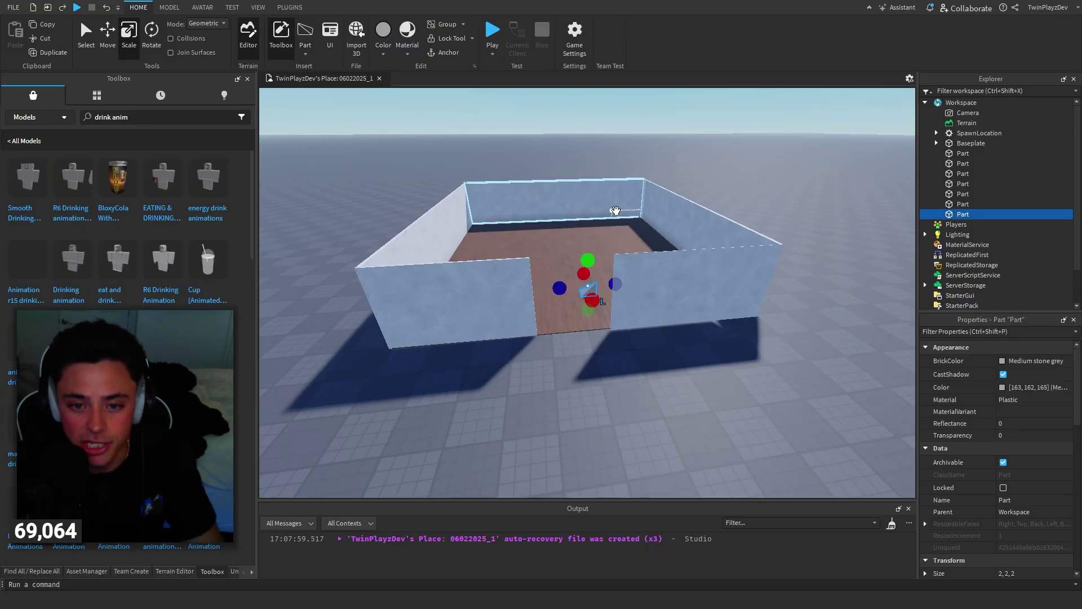
scroll(613, 210, up, 6)
scroll(589, 260, down, 4)
right_drag(576, 265, 575, 266)
drag(575, 267, 575, 273)
right_drag(575, 273, 575, 272)
drag(575, 273, 575, 273)
right_drag(575, 273, 575, 272)
drag(575, 273, 601, 277)
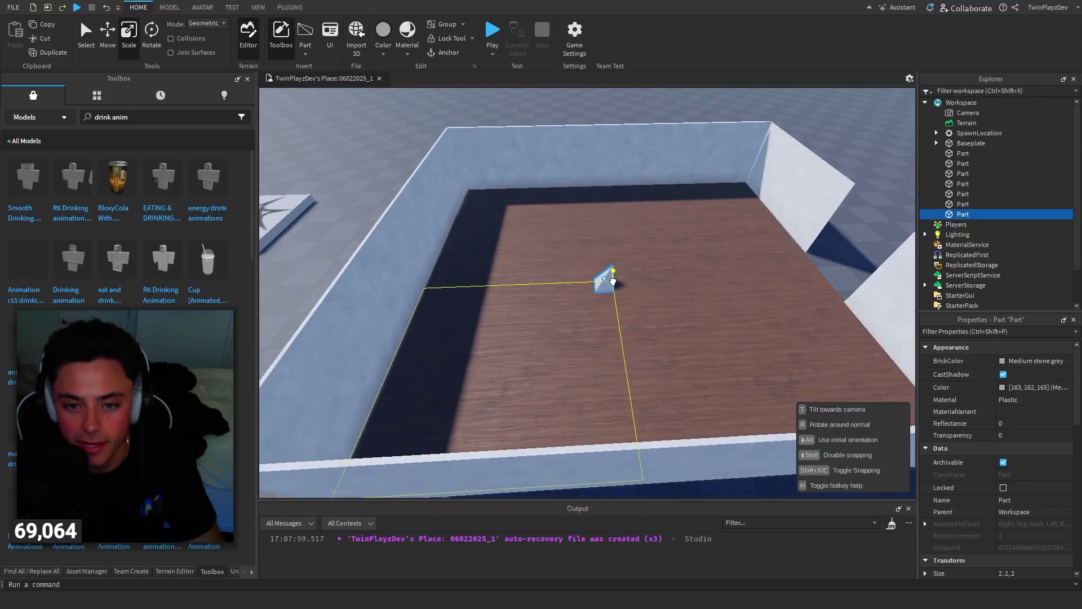
- Try to stretch the small wedge into a tall roof piece about 16 studs high and 23 studs long
right_drag(616, 277, 615, 278)
scroll(615, 278, up, 5)
scroll(613, 279, down, 6)
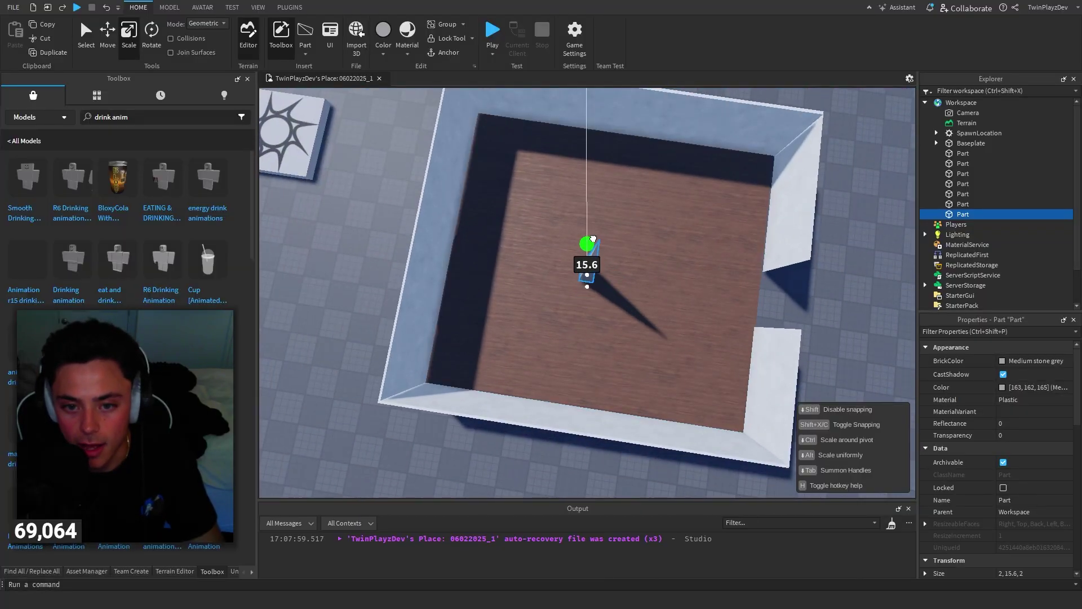
scroll(576, 182, up, 5)
right_drag(576, 182, 575, 181)
scroll(575, 181, down, 6)
drag(584, 390, 584, 386)
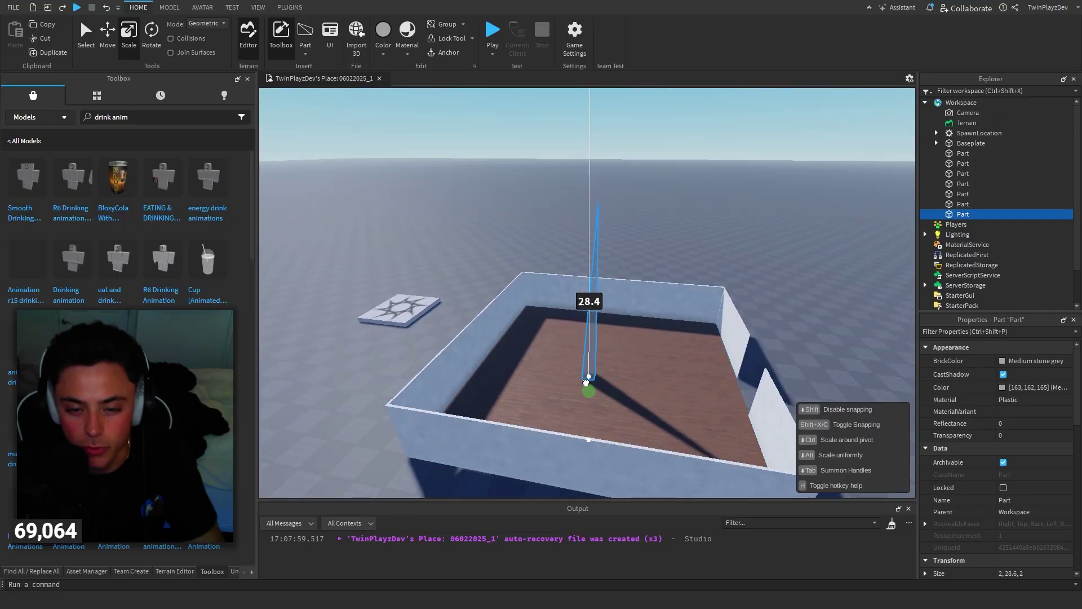
drag(585, 281, 558, 343)
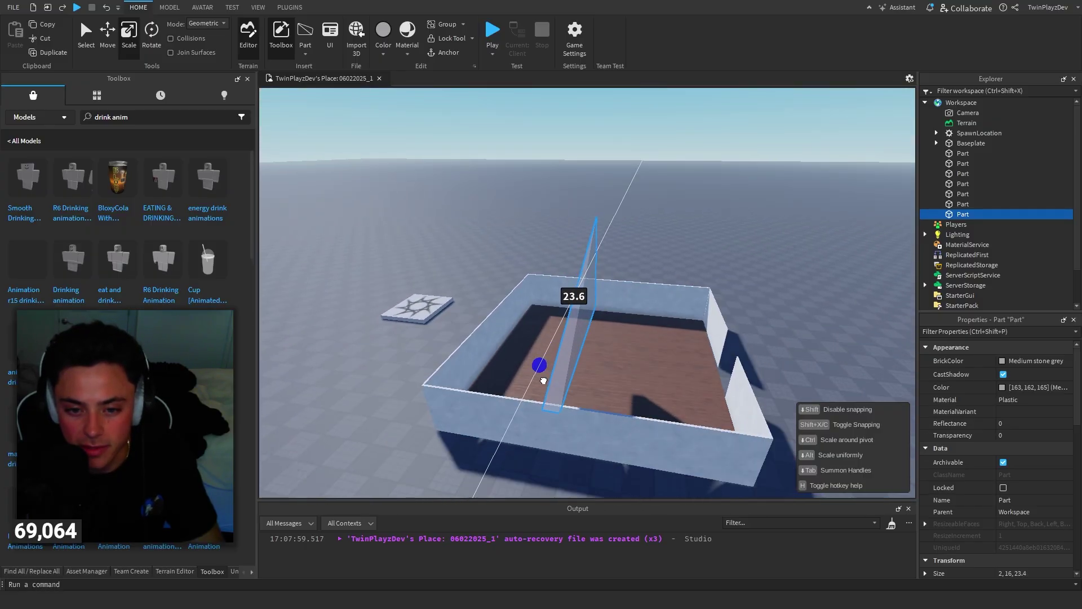
- Try to reshape the wedge into a roof half of about 20 by 14 by 17.8 studs over the side wall
right_drag(543, 377, 599, 336)
drag(652, 265, 542, 278)
key(a)
right_drag(541, 279, 543, 273)
drag(545, 288, 618, 282)
drag(618, 282, 634, 280)
right_drag(635, 281, 634, 280)
drag(598, 300, 595, 292)
drag(677, 291, 652, 275)
right_drag(637, 274, 618, 274)
drag(538, 285, 558, 280)
drag(712, 289, 699, 285)
drag(640, 150, 636, 194)
key(w)
key(d)
right_drag(629, 197, 628, 194)
key(s)
key(w)
key(a)
- Try out a duplicate of the roof wedge about 15 studs across the house, and delete both wedges
key(ctrl+d)
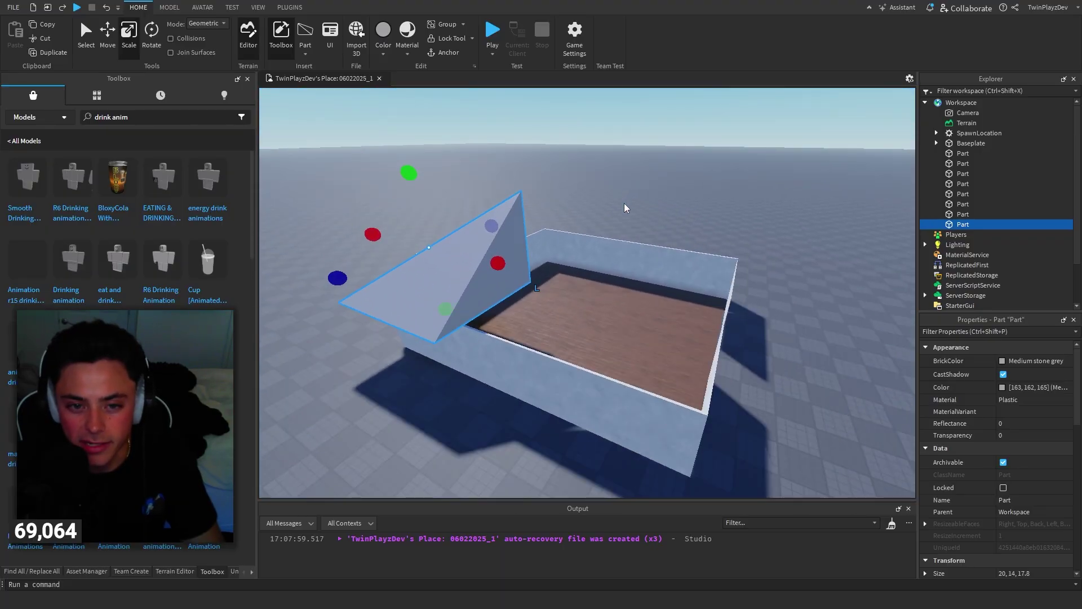
key(ctrl+r)
drag(498, 269, 608, 294)
right_drag(609, 293, 609, 294)
key(a)
drag(656, 280, 664, 282)
right_drag(665, 281, 644, 280)
key(s)
key(d)
drag(640, 277, 672, 277)
key(a)
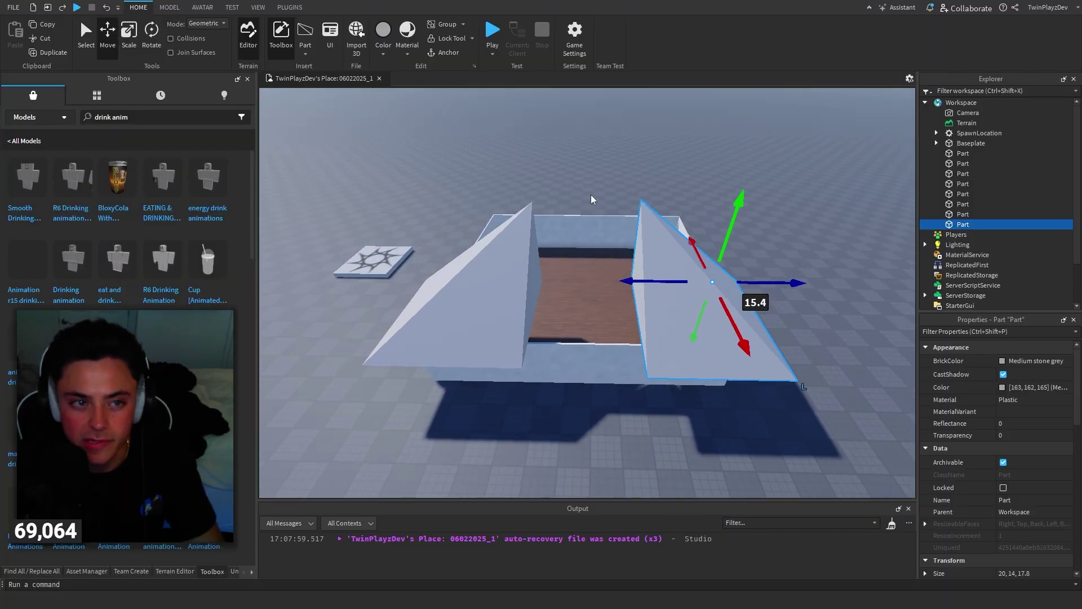
key(Delete)
key(Delete)
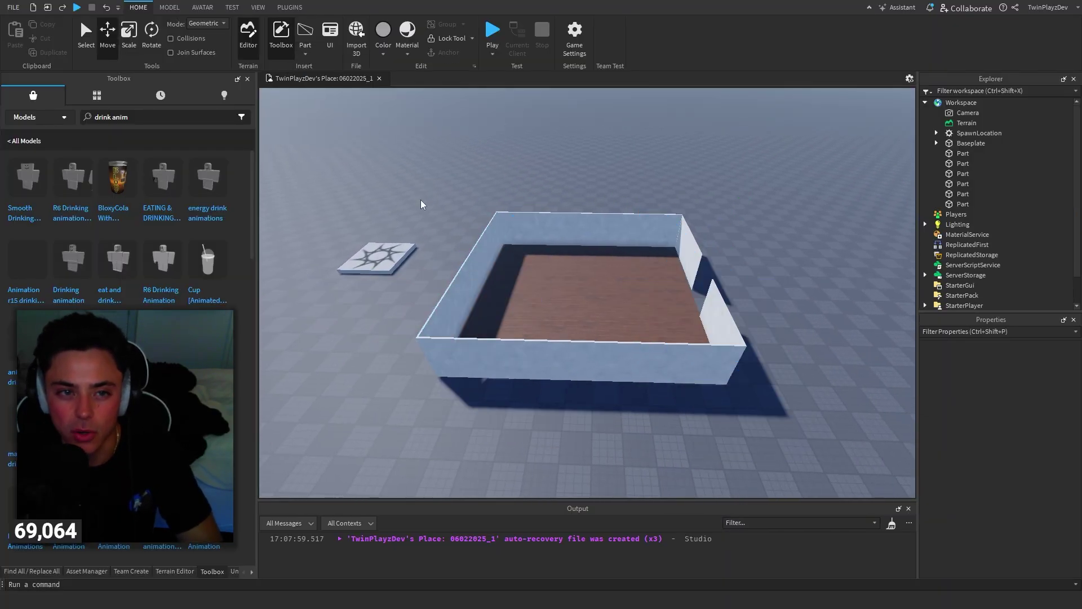
- Insert a new 1 by 2 by 2 stud wedge and align it on top of the side wall at its outer corner
key(w)
right_drag(593, 212, 590, 213)
key(a)
drag(561, 305, 570, 302)
right_drag(571, 301, 571, 302)
key(w)
drag(570, 301, 568, 304)
right_drag(615, 274, 621, 271)
key(a)
key(w)
mouse_move(631, 252)
mouse_down()
mouse_move(648, 255)
mouse_move(635, 252)
mouse_up()
key(s)
key(w)
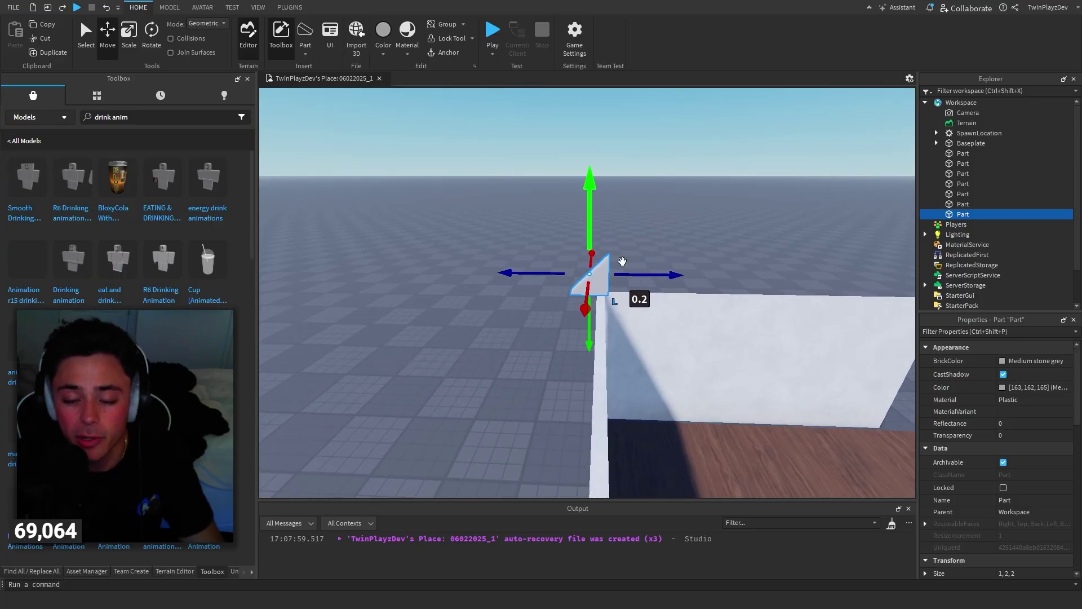
- Anchor the wedge and stretch it to 44.8 studs long so it runs the full length of the side wall
scroll(1016, 476, down, 5)
right_drag(615, 301, 615, 302)
drag(514, 296, 632, 331)
right_drag(632, 331, 632, 331)
click(129, 37)
right_drag(432, 184, 432, 184)
drag(486, 271, 715, 241)
right_drag(715, 258, 715, 258)
drag(668, 291, 545, 289)
drag(529, 288, 566, 292)
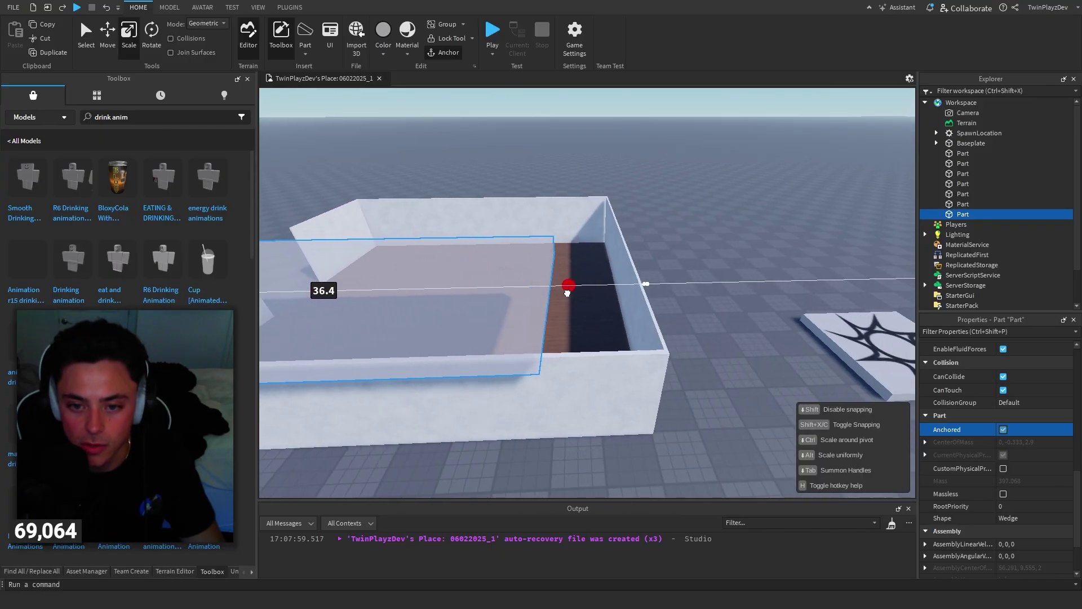
drag(650, 303, 668, 306)
key(d)
right_drag(669, 306, 589, 275)
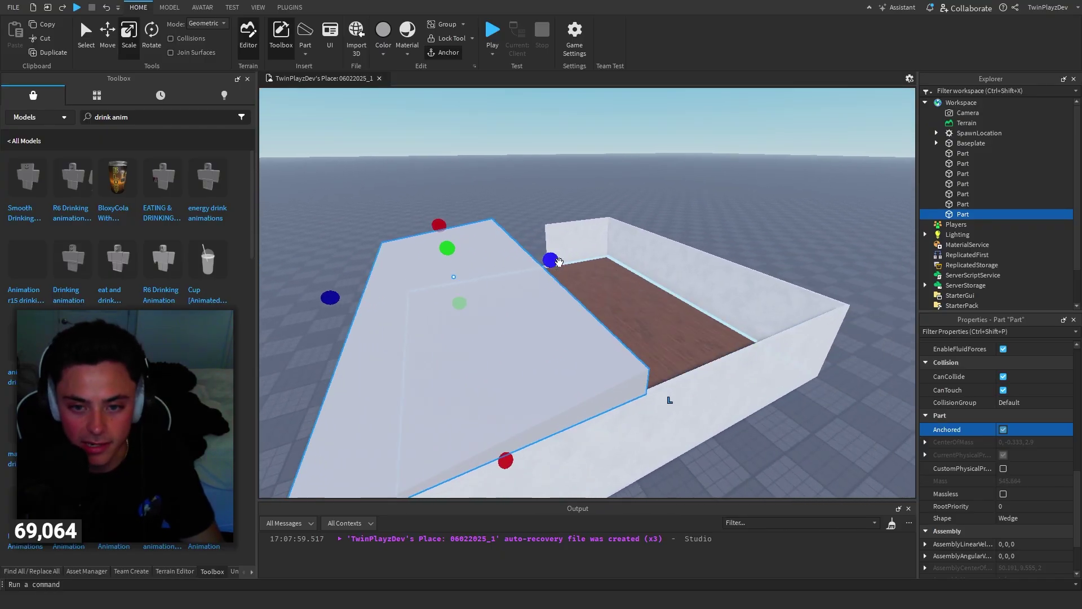
- Raise the roof wedge to 12.8 studs high and extend it to 21.4 studs deep, reaching the middle of the house
drag(450, 246, 426, 157)
mouse_move(592, 214)
right_down()
mouse_move(609, 224)
mouse_move(601, 218)
right_up()
key(s)
scroll(601, 222, up, 2)
drag(582, 276, 612, 275)
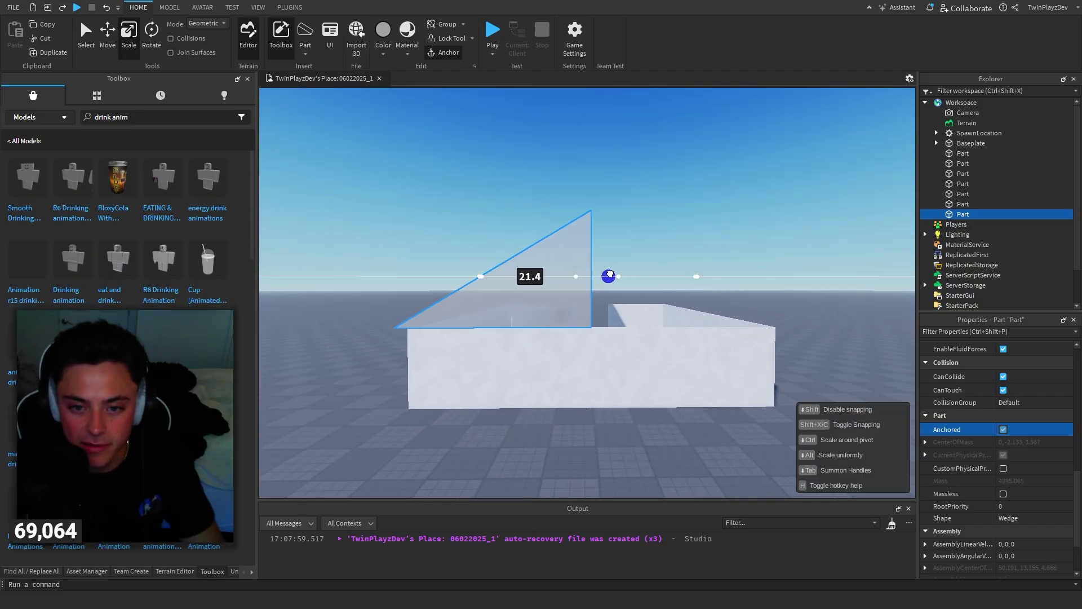
- Duplicate the roof wedge and rotate the copy 180 degrees about the vertical axis
key(d)
key(w)
right_drag(611, 276, 603, 268)
key(s)
key(ctrl+d)
key(ctrl+4)
right_drag(630, 205, 638, 203)
scroll(637, 203, up, 3)
scroll(636, 205, down, 2)
drag(579, 253, 558, 176)
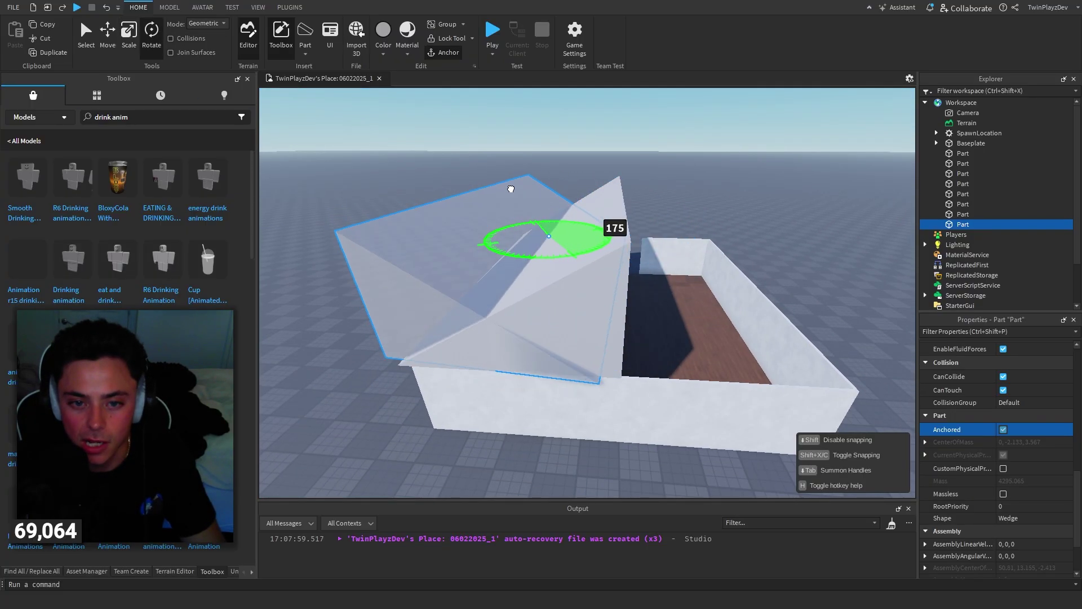
drag(502, 197, 501, 197)
- Move the rotated wedge across the house until it meets the first one and closes the gabled roof
key(ctrl+2)
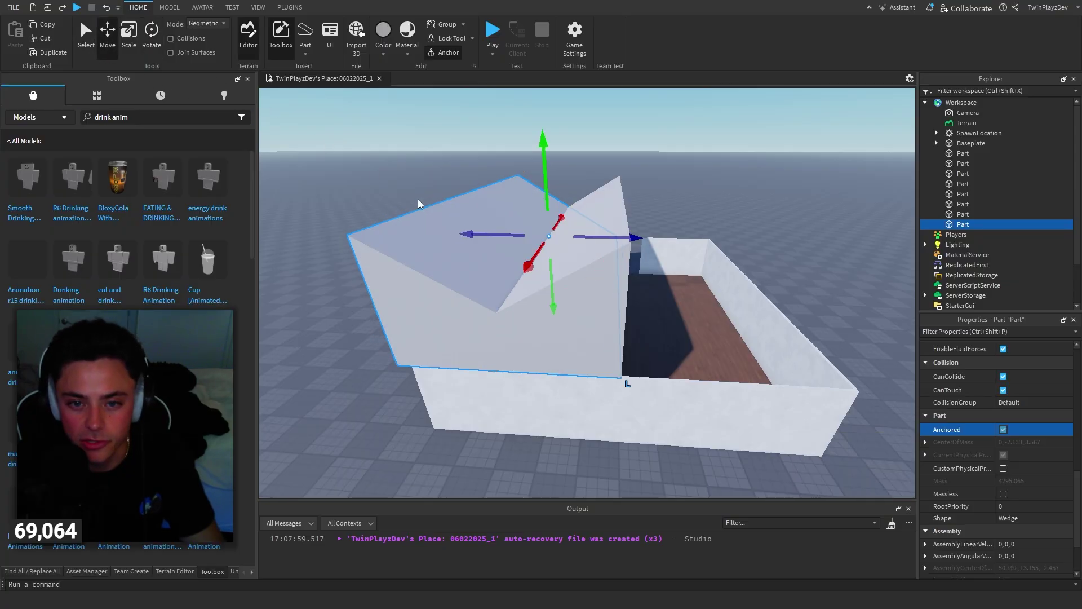
drag(590, 235, 737, 249)
key(d)
right_drag(736, 251, 724, 230)
click(723, 229)
- Select both roof wedges, colour them Maroon and change their material
key(w)
key(a)
click(473, 248)
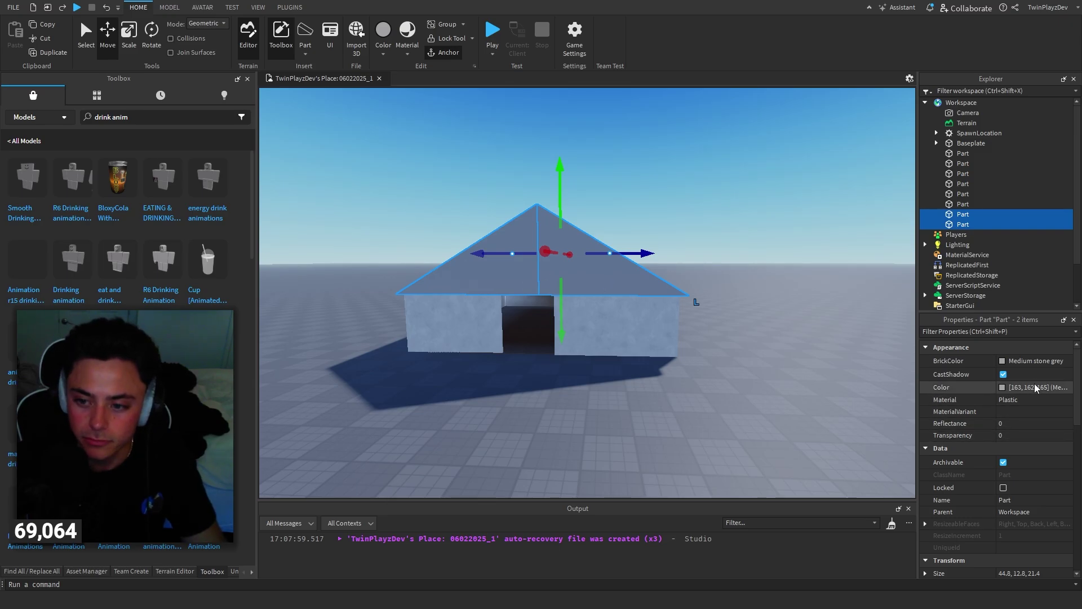
click(1028, 362)
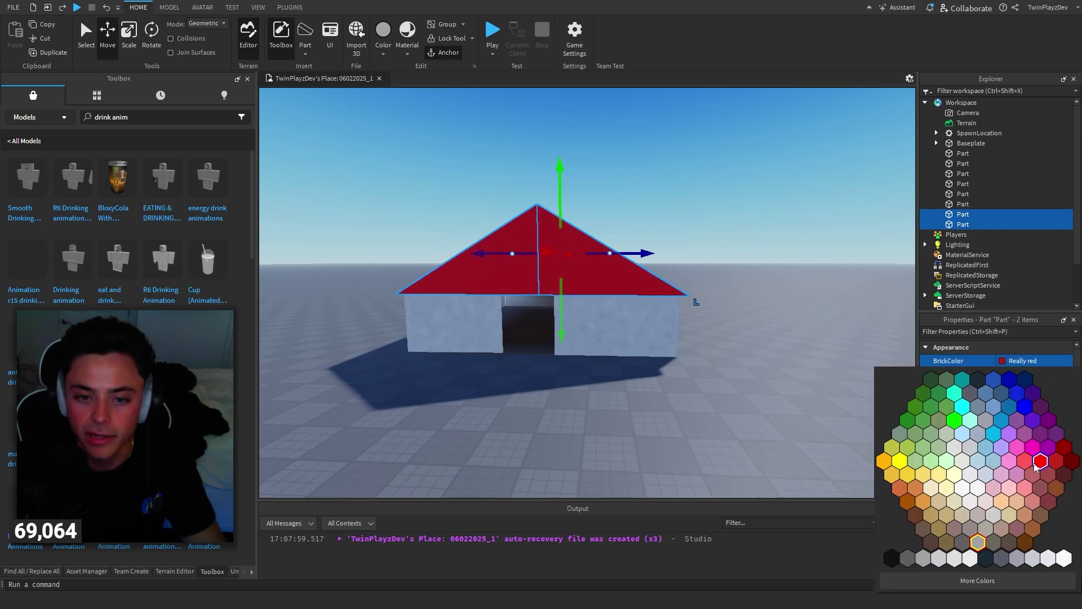
click(1071, 461)
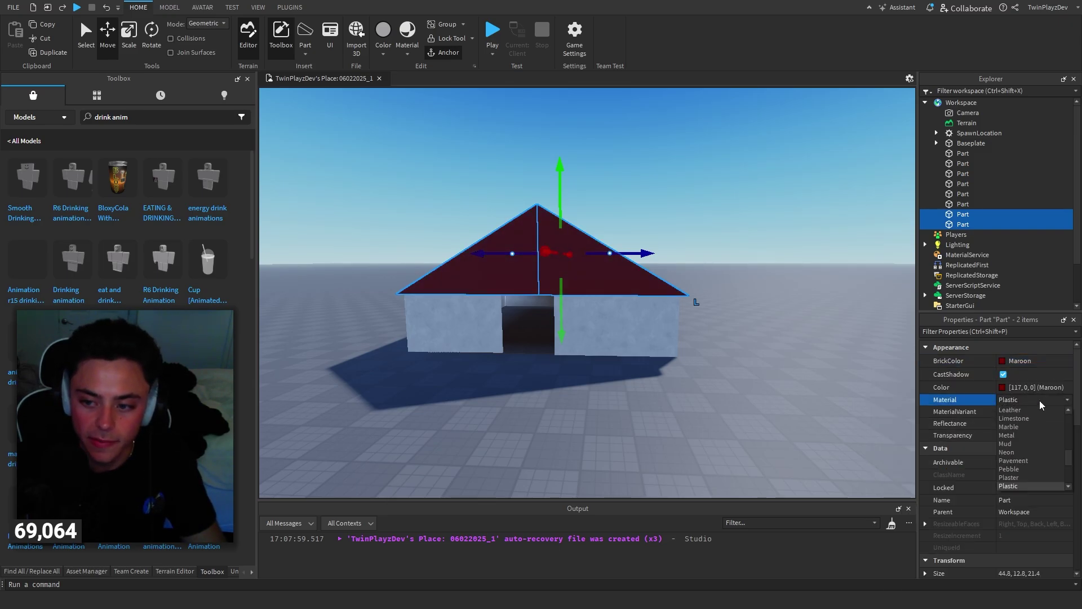
click(1023, 438)
click(768, 398)
right_drag(769, 398, 766, 392)
key(d)
key(a)
key(w)
scroll(765, 392, down, 5)
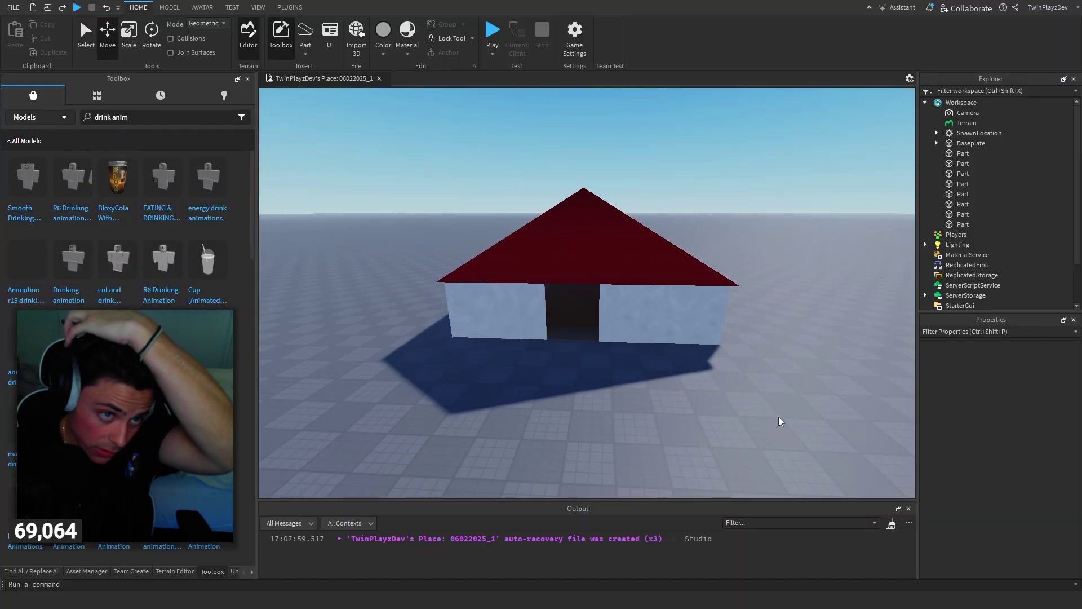
- Examine the material picker, the material generator and the Texture Generator
click(169, 7)
scroll(388, 208, up, 1)
right_drag(388, 203, 441, 137)
scroll(405, 184, up, 3)
scroll(405, 184, down, 3)
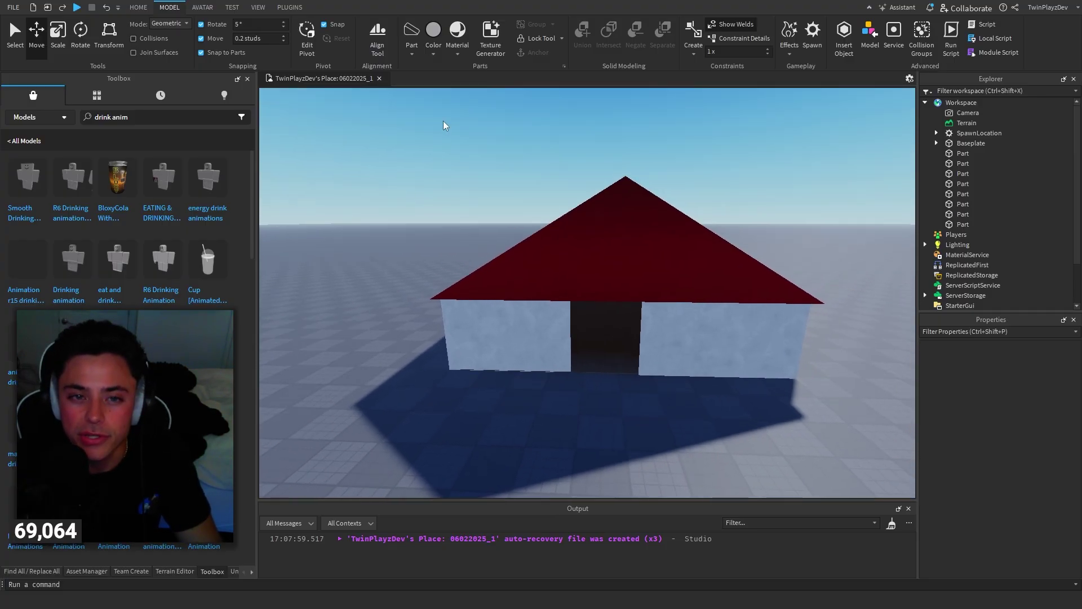
click(457, 35)
scroll(526, 154, down, 3)
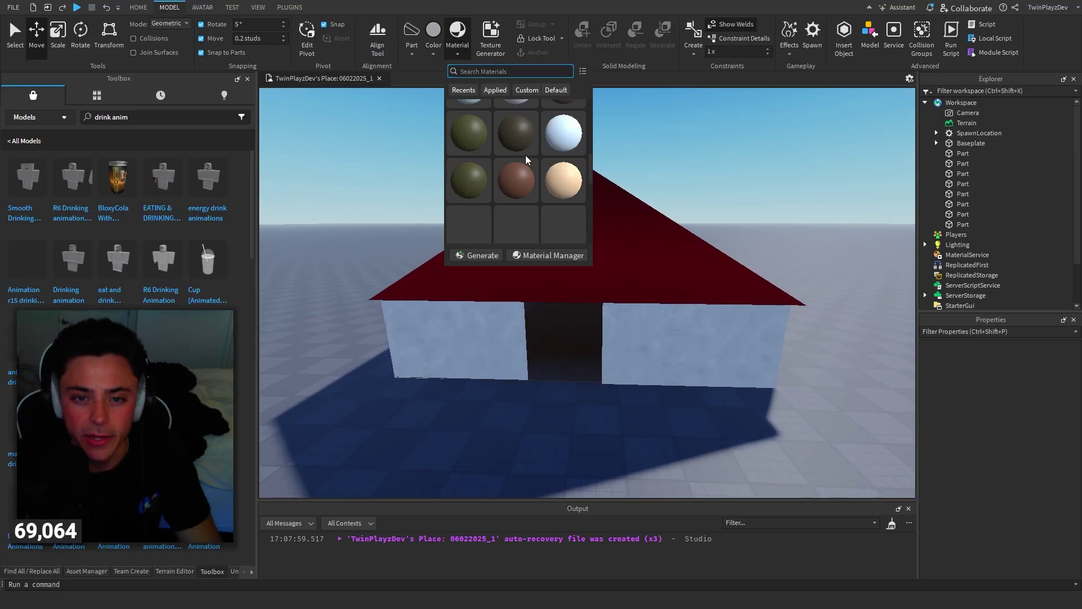
click(480, 255)
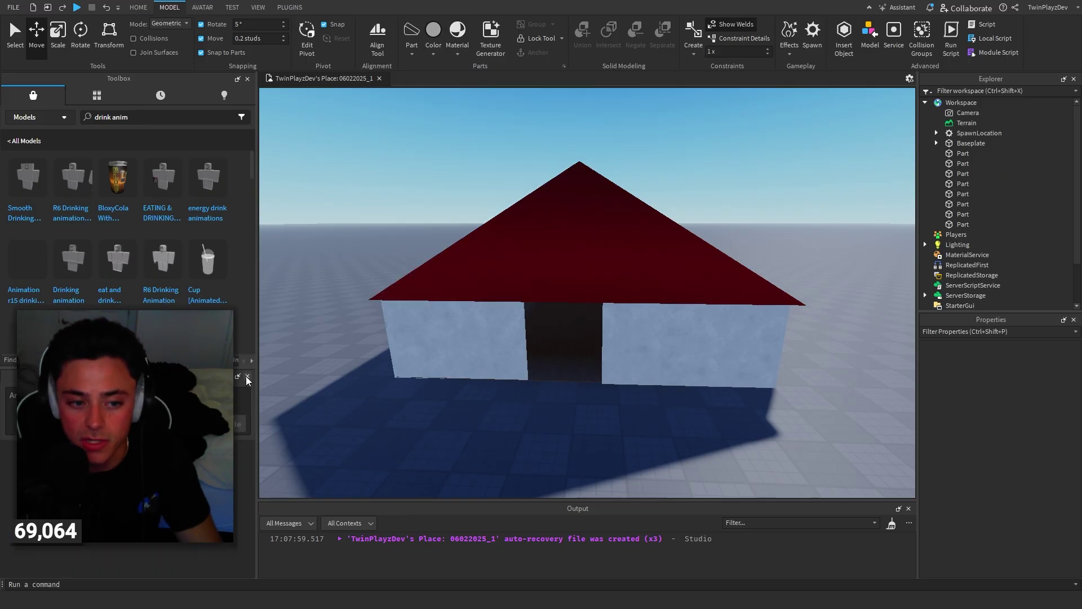
click(458, 35)
click(489, 43)
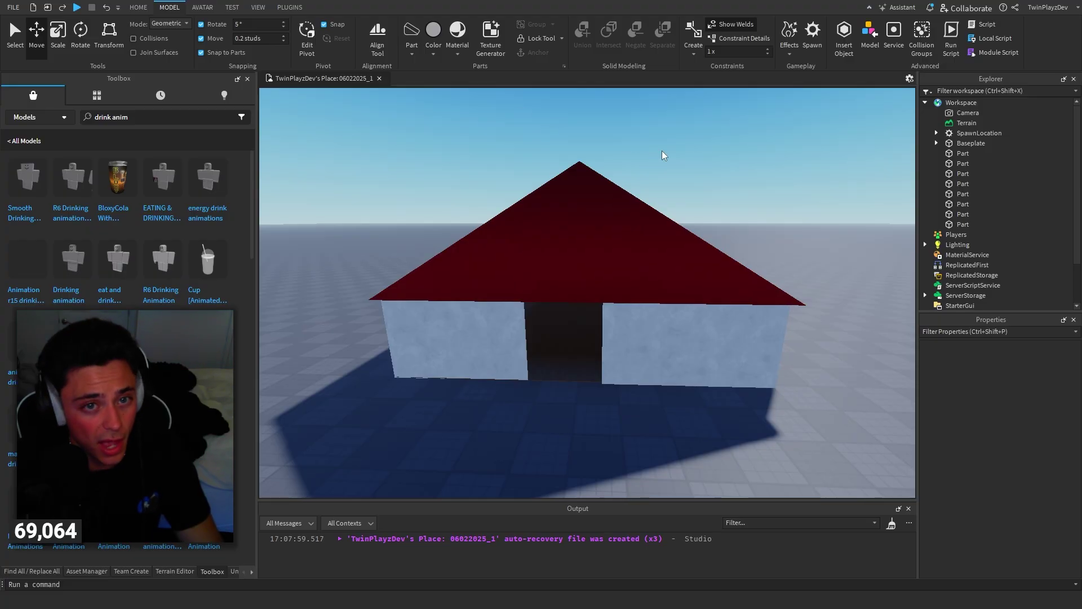
- Search the toolbox models for "building pack"
key(w)
right_drag(662, 151, 661, 151)
key(s)
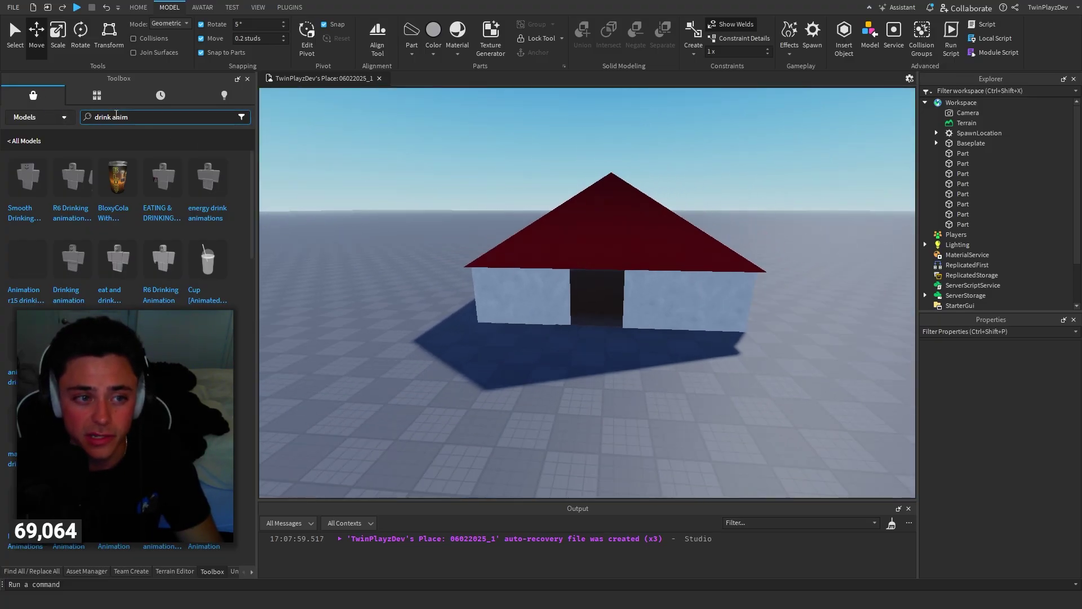
click(24, 141)
click(184, 121)
text(building pack)
key(Return)
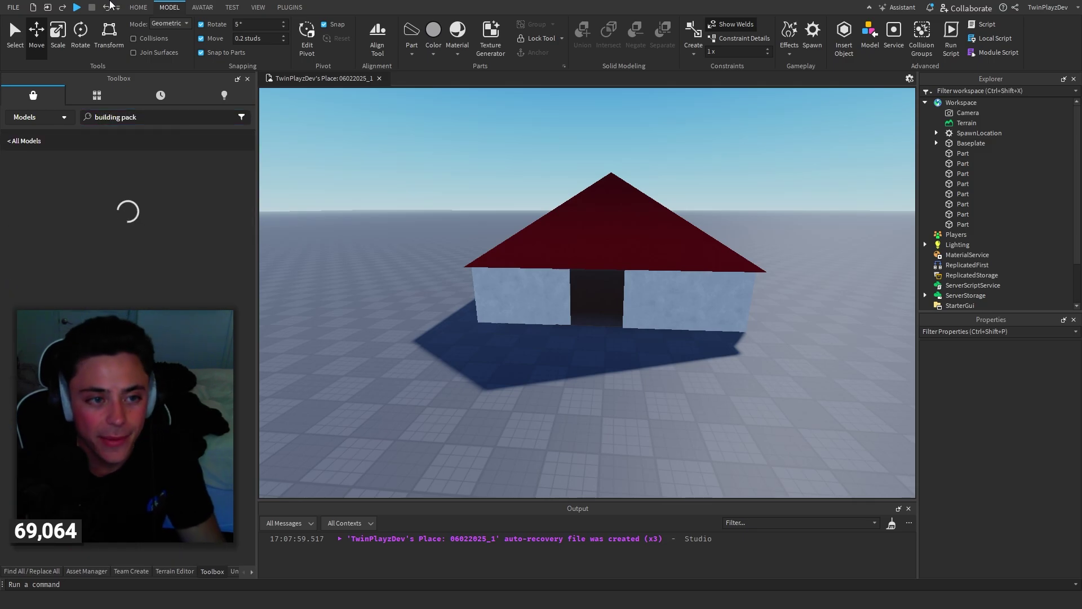
key(s)
right_drag(453, 206, 452, 204)
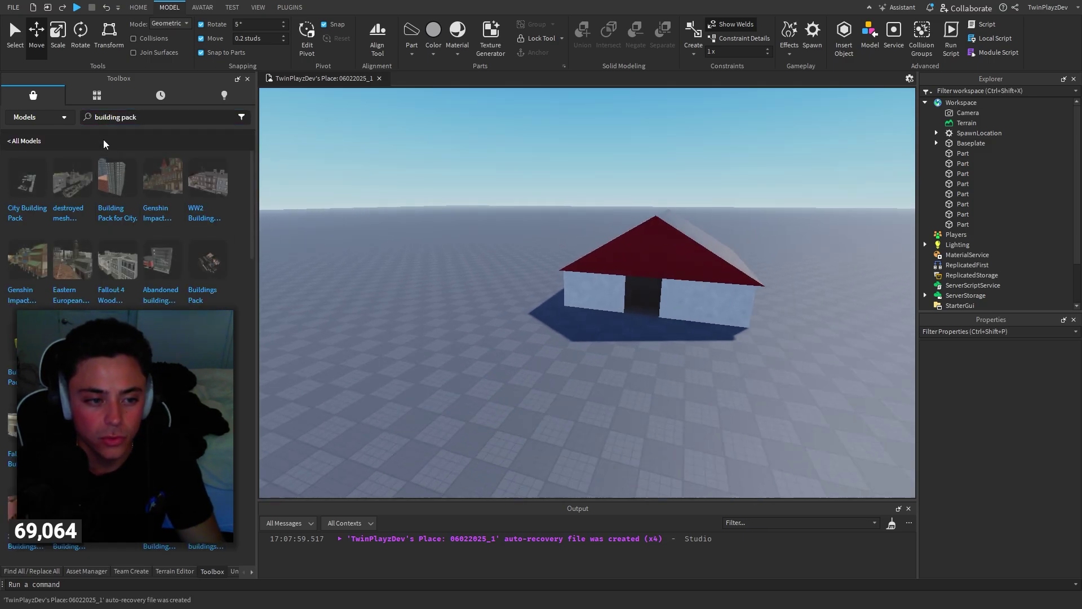
- Search the toolbox models for "textures" and insert the Brick wall Texture model by the house
click(181, 120)
key(BackSpace)
key(BackSpace)
key(BackSpace)
key(BackSpace)
key(BackSpace)
key(BackSpace)
key(BackSpace)
key(BackSpace)
key(BackSpace)
key(BackSpace)
key(BackSpace)
key(BackSpace)
key(BackSpace)
text(textur)
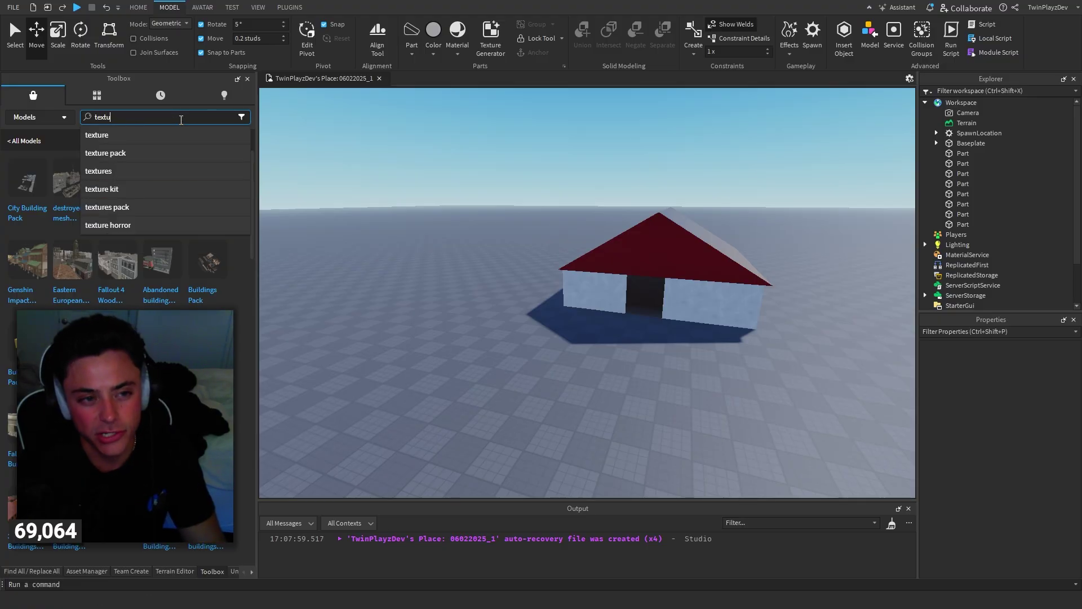
text(es)
key(Return)
scroll(338, 220, up, 1)
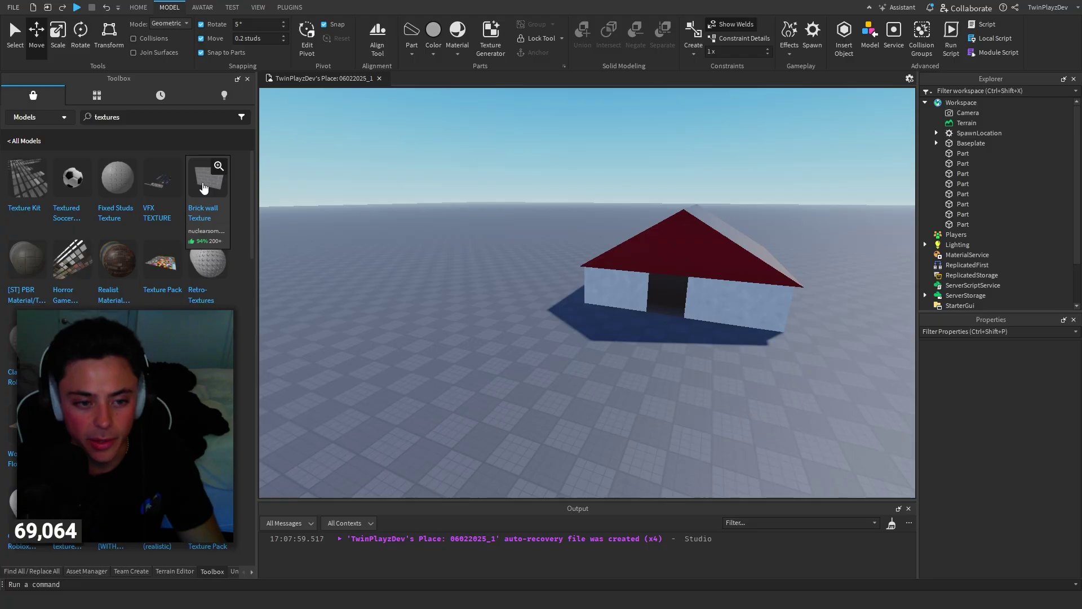
click(204, 188)
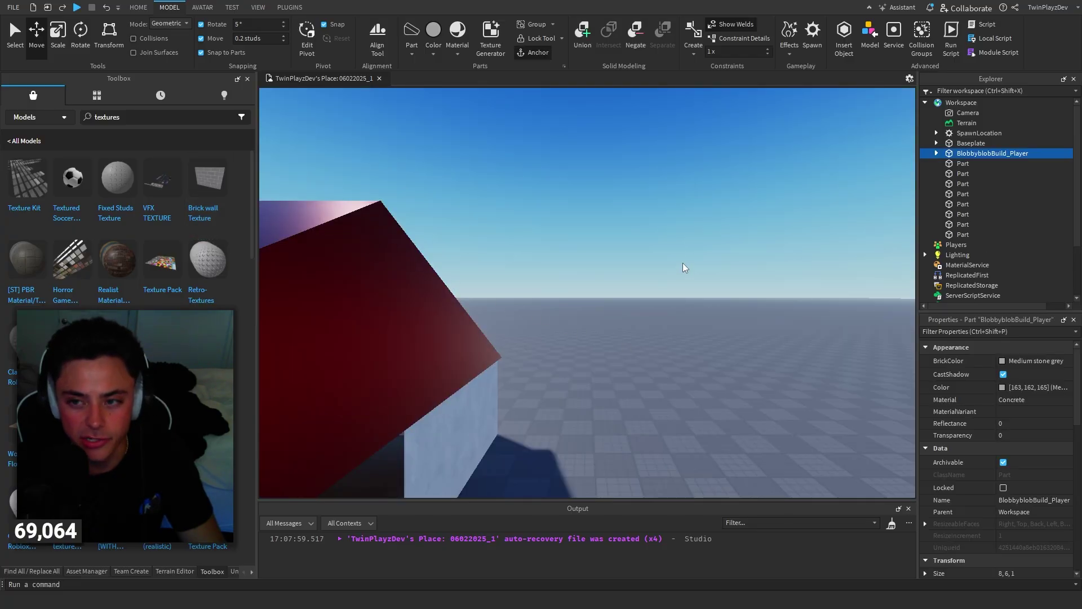
right_drag(684, 267, 705, 295)
key(w)
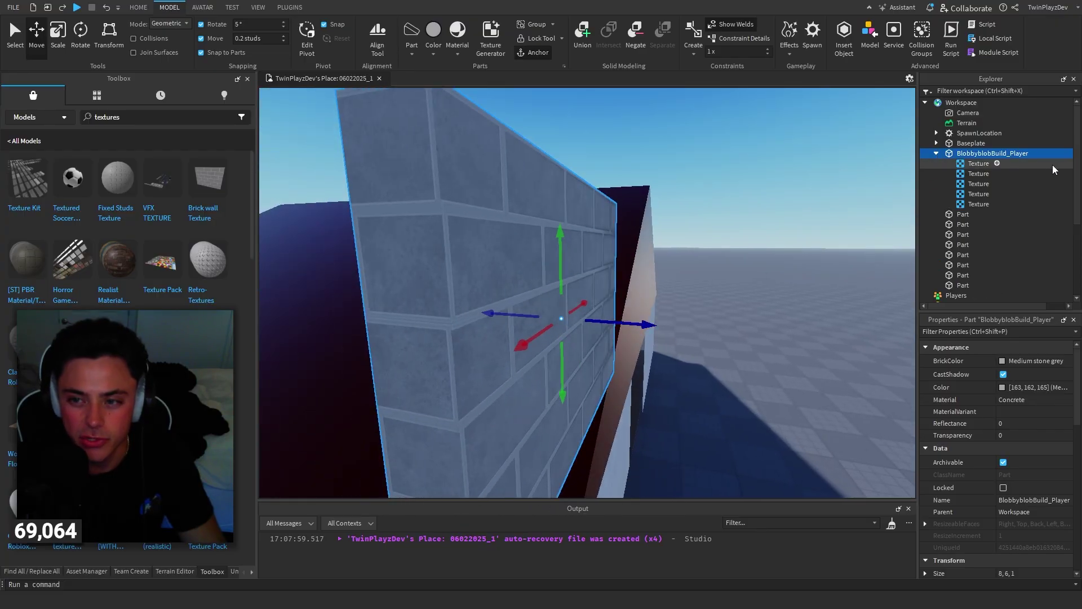
- Copy the five Texture objects out of the inserted brick part and delete the part
drag(1052, 165, 1033, 205)
click(970, 153)
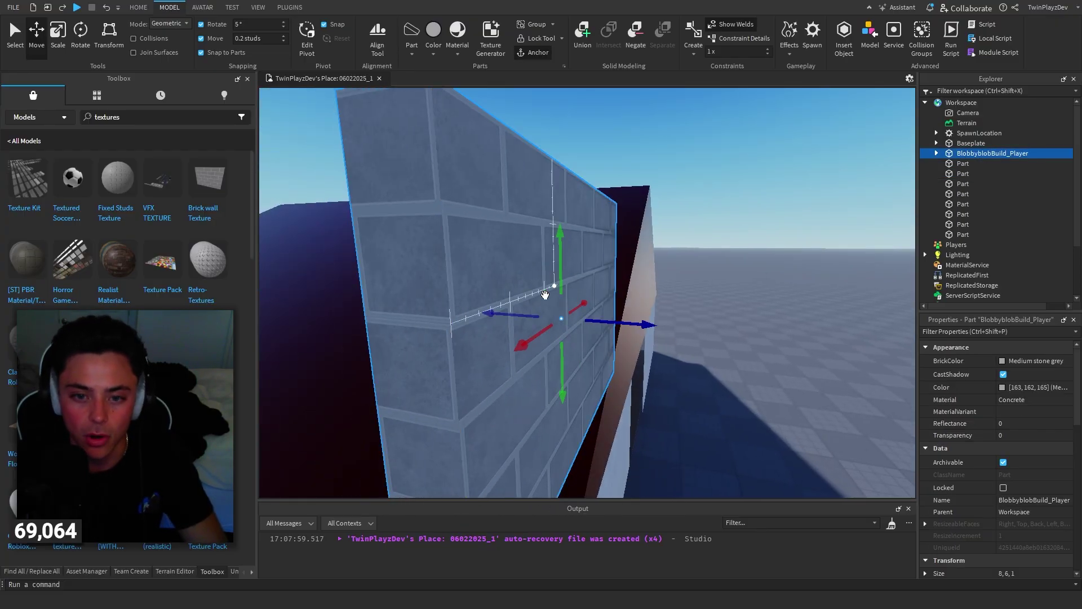
key(Delete)
- Paste the five brick textures into the front wall section beside the doorway
right_drag(720, 292, 719, 294)
click(573, 235)
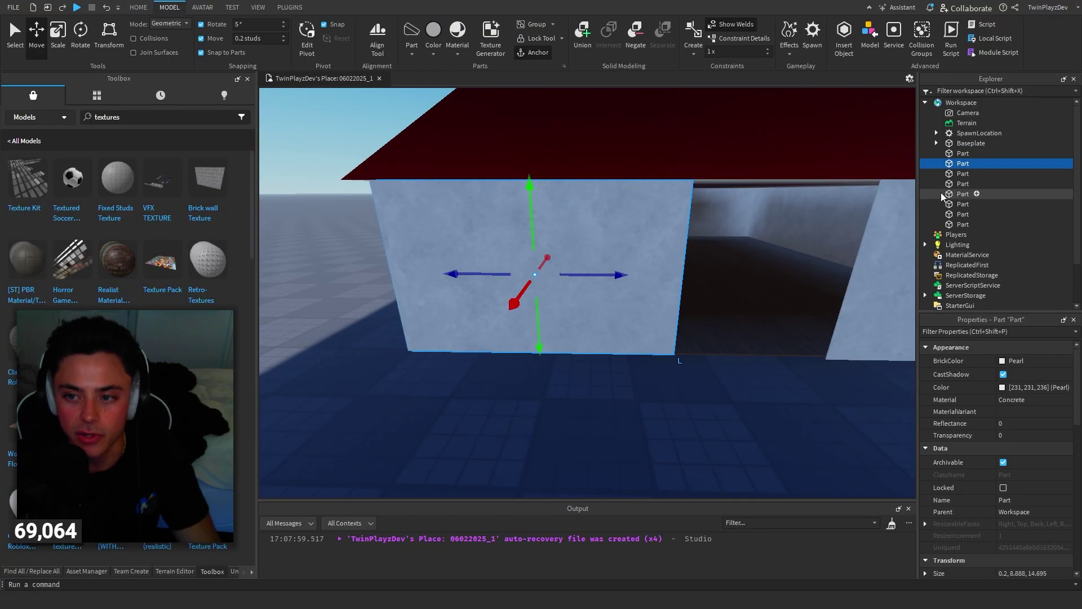
right_click(954, 167)
click(970, 34)
scroll(671, 283, down, 5)
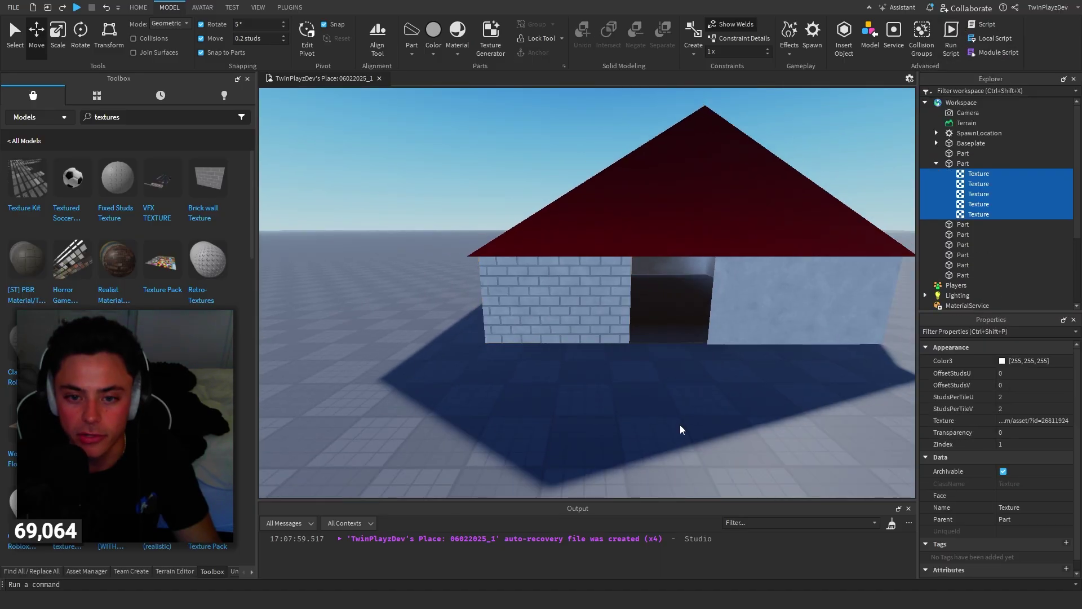
- Select the plain front wall section on the other side of the doorway as the next target for the brick textures
click(682, 430)
right_drag(812, 370, 812, 369)
scroll(789, 338, up, 4)
key(w)
right_drag(748, 259, 749, 259)
scroll(749, 259, down, 8)
click(641, 302)
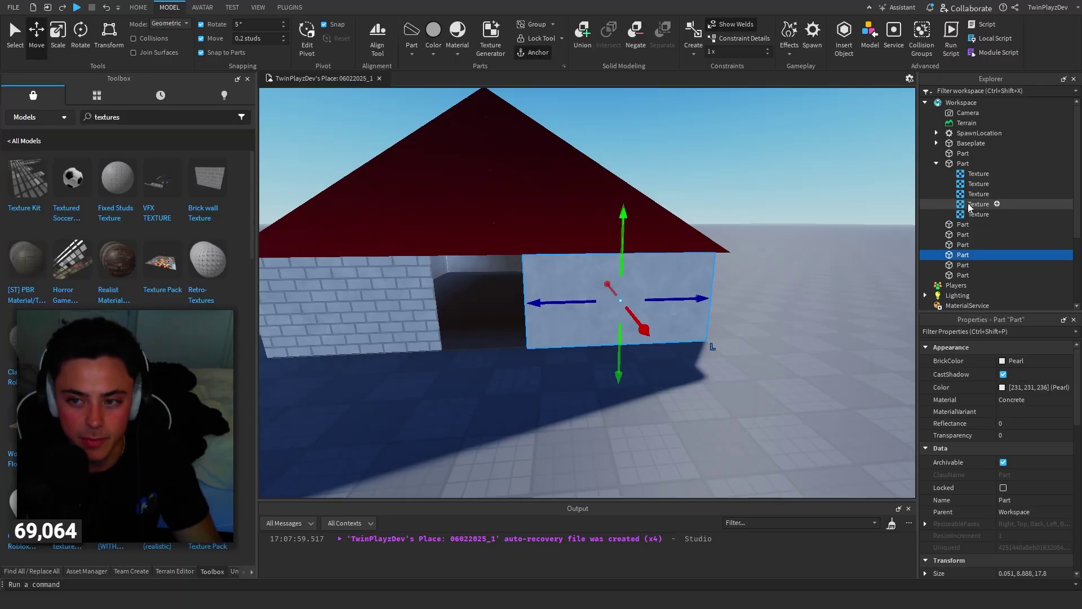